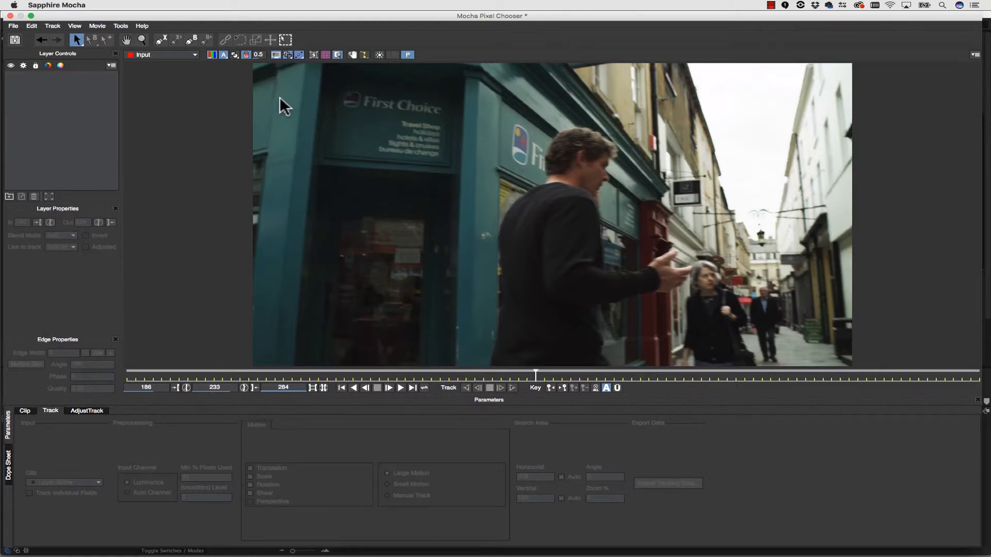
Draw a closed X-spline around the upper section of the teal pillar at the edge of the shot
left_click(161, 40)
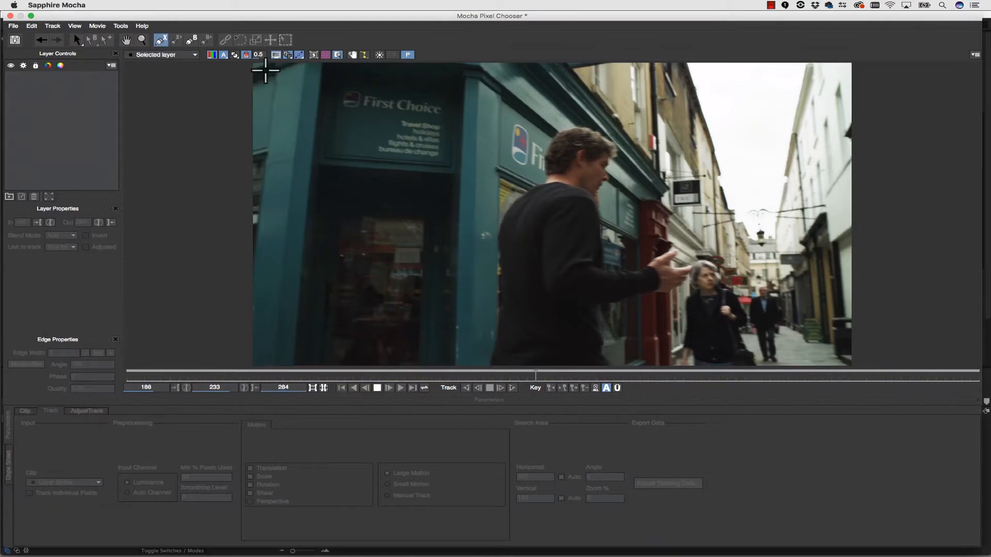
left_click(266, 70)
left_click(311, 66)
left_click(304, 165)
left_click(253, 177)
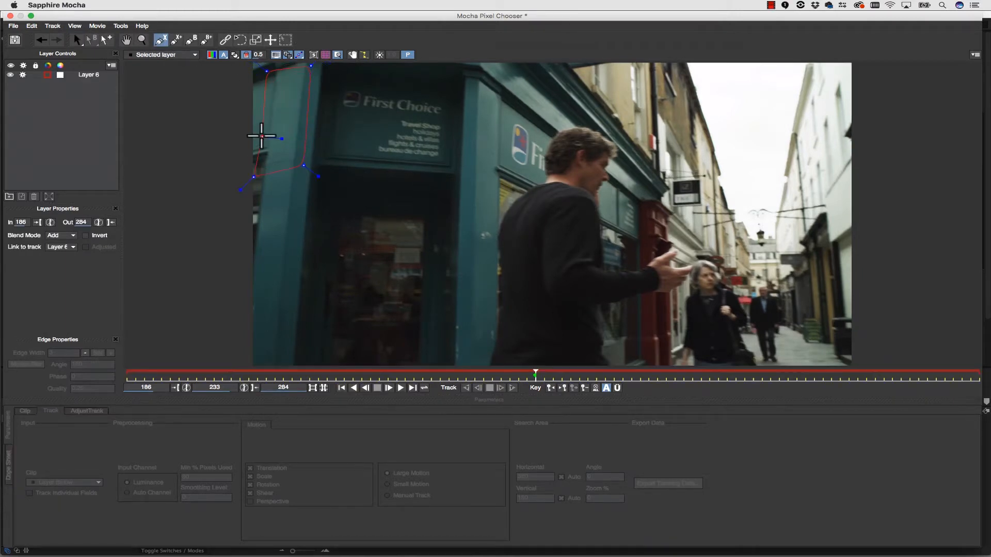
left_click(263, 137)
right_click(267, 90)
Pull the pillar shape's control points inward, then delete the whole shape
left_click_drag(266, 71, 298, 78)
left_click_drag(303, 165, 288, 147)
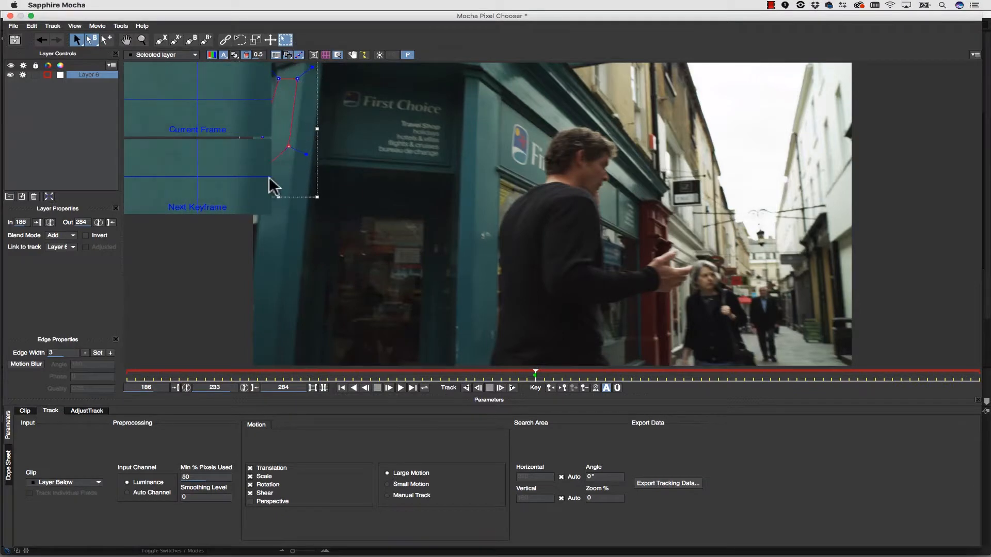
left_click(337, 54)
left_click_drag(250, 178, 274, 136)
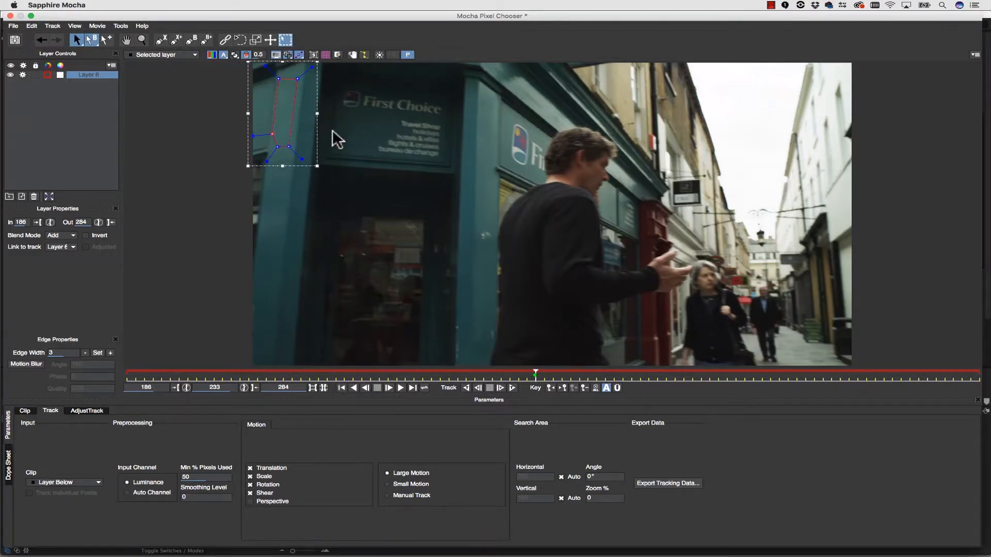
left_click_drag(336, 214, 229, 62)
key("Delete")
Draw a closed X-spline around the head of the man in the black sweater at frame 233
left_click(161, 38)
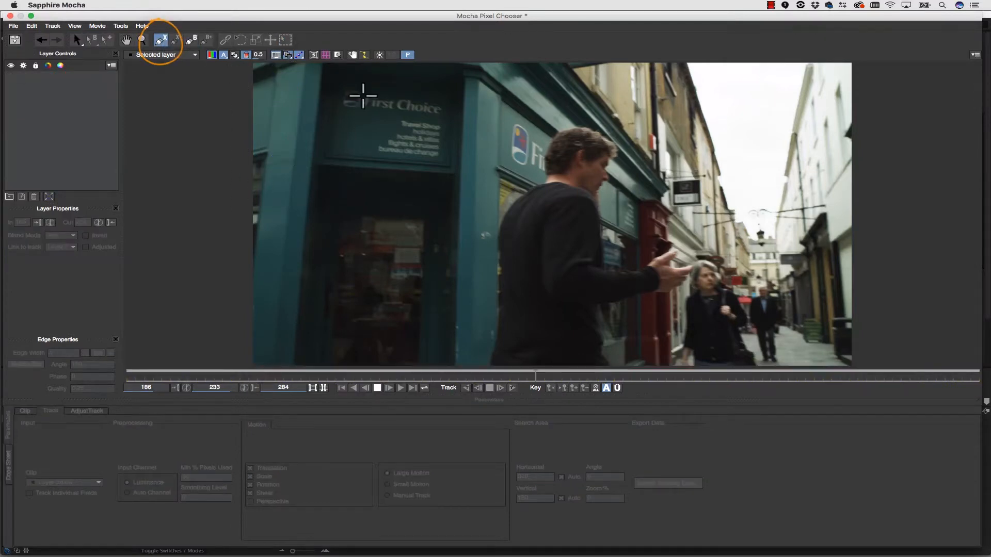
left_click(561, 133)
left_click(591, 126)
left_click(617, 142)
left_click(605, 169)
left_click(599, 189)
left_click(577, 185)
right_click(577, 185)
Track the man's head layer backward to frame 186 and delete it after returning to frame 233
left_click(466, 387)
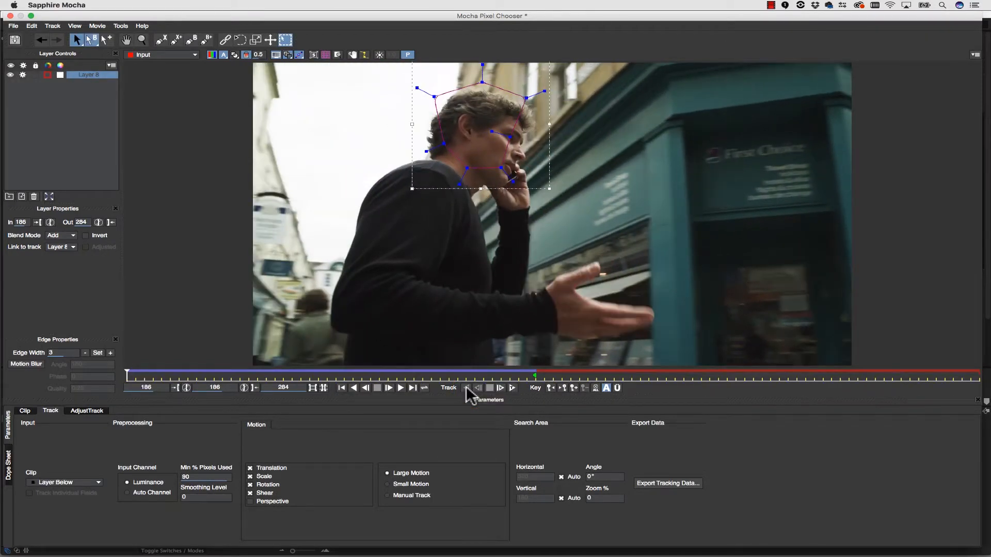
left_click(535, 375)
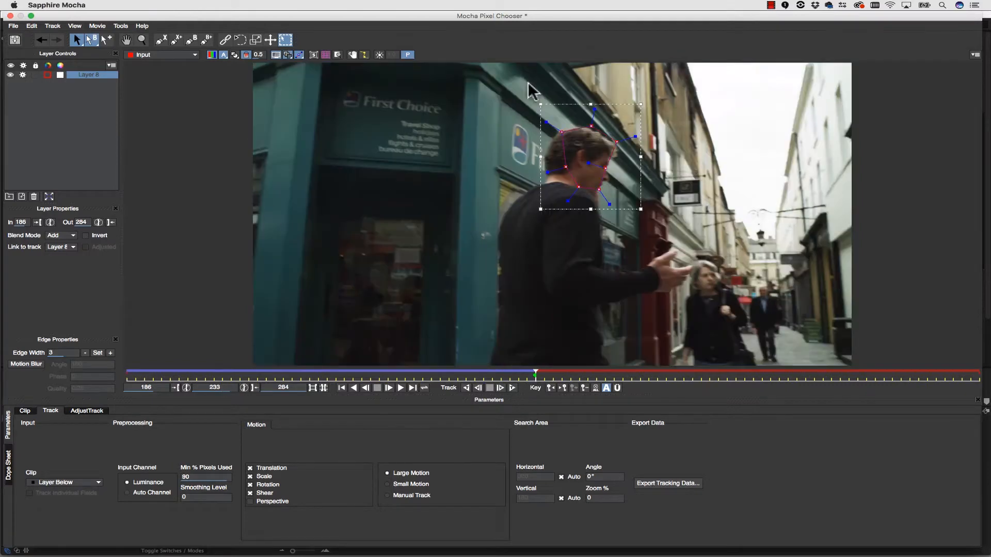
key("Delete")
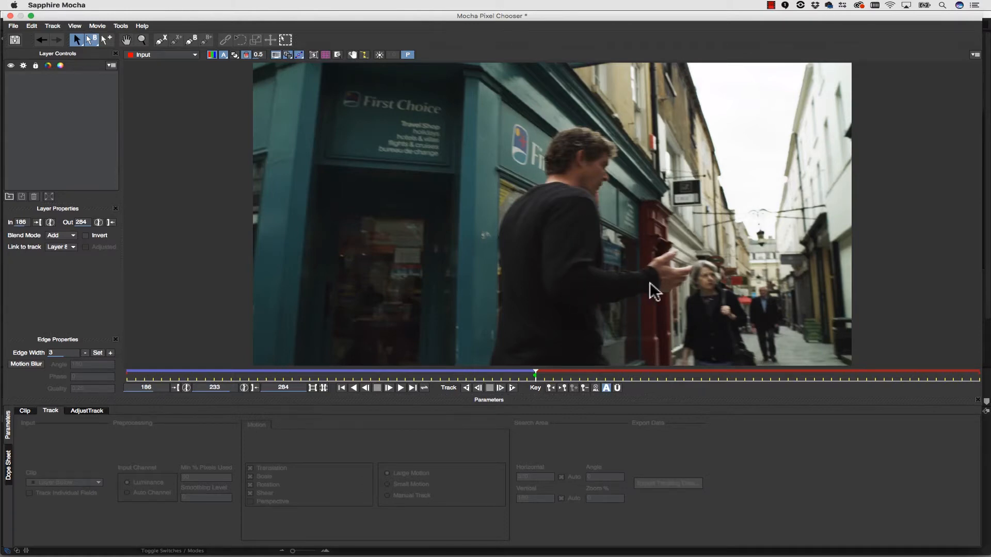
Draw a closed X-spline around the man's shoulder and upper arm down to the elbow
left_click(161, 39)
left_click(558, 194)
left_click(577, 187)
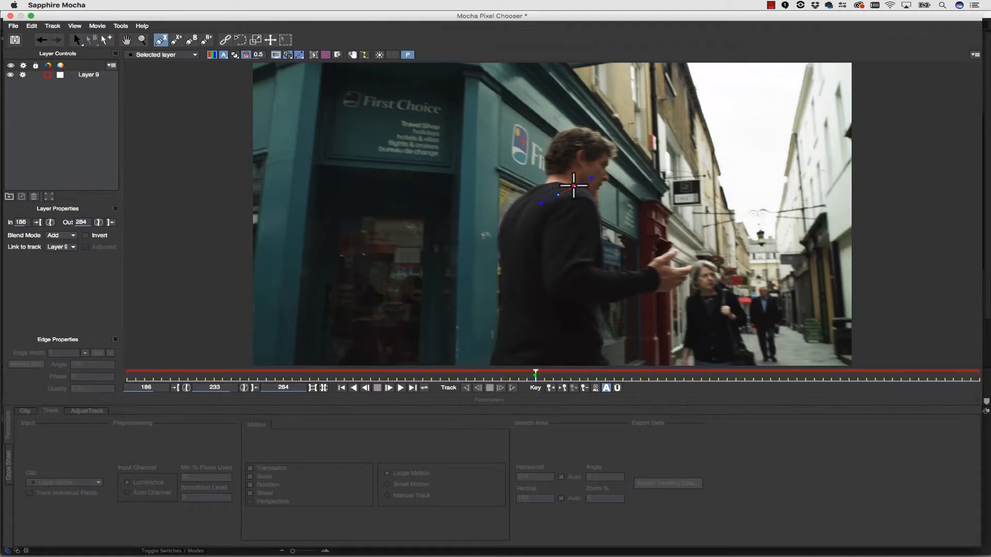
left_click(594, 195)
left_click(600, 228)
left_click(599, 271)
left_click(590, 287)
left_click(549, 301)
left_click(541, 274)
left_click(546, 227)
right_click(546, 227)
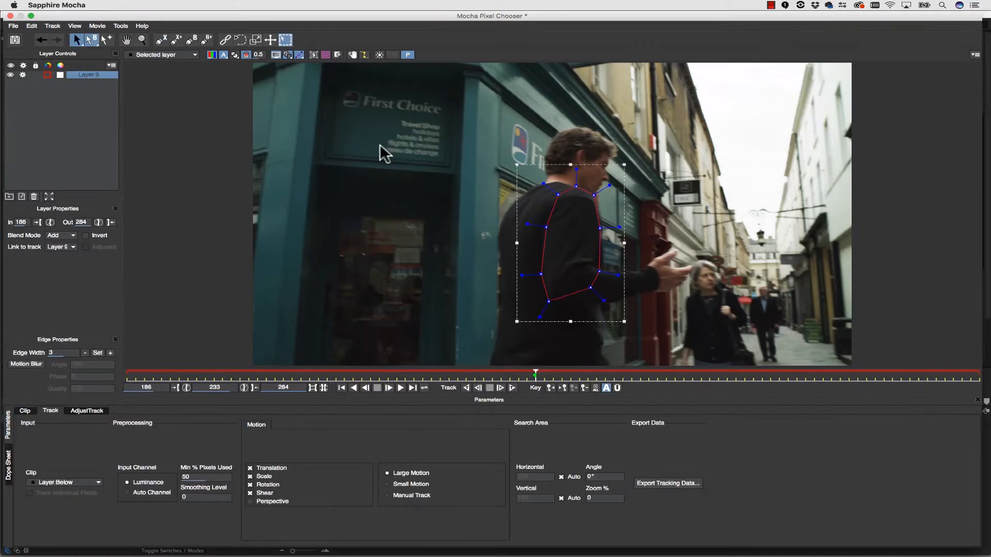
Draw a separate closed X-spline around the man's forearm from the elbow to the wrist, overlapping the upper-arm shape
left_click(582, 268)
left_click(642, 270)
left_click(656, 266)
left_click(666, 279)
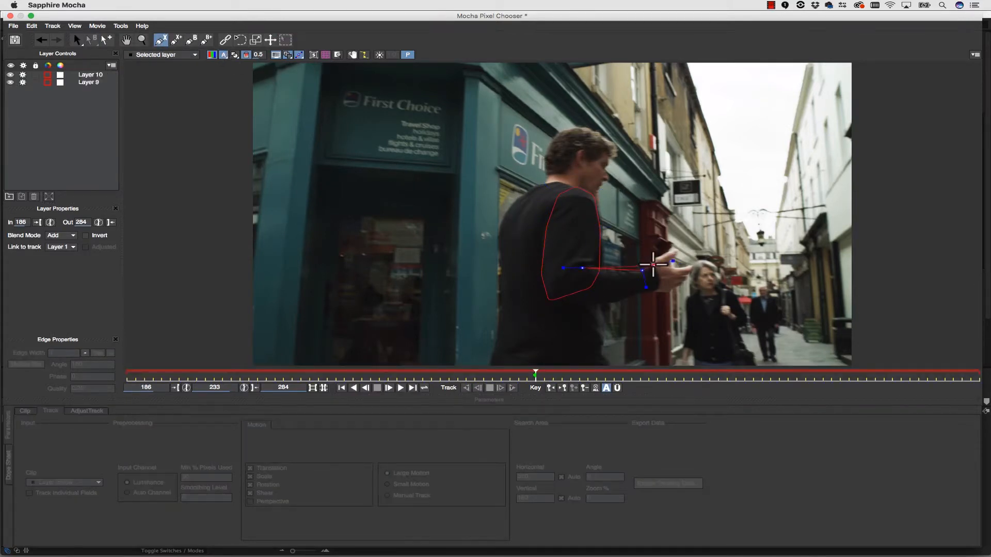
left_click(660, 294)
left_click(616, 298)
left_click(573, 310)
left_click(541, 301)
right_click(542, 301)
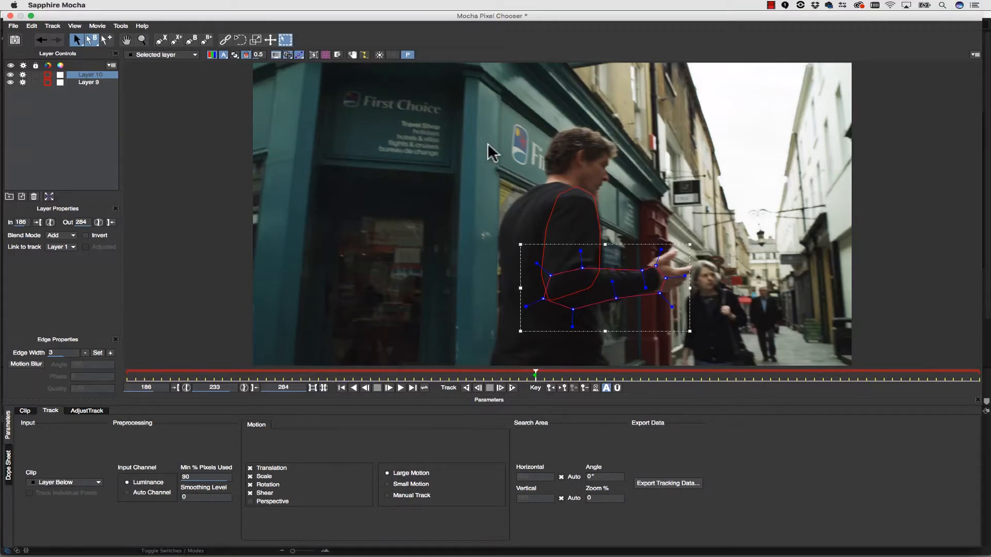
Draw a four-point X-spline around the First Choice sign panel above the shop doorway
left_click(161, 39)
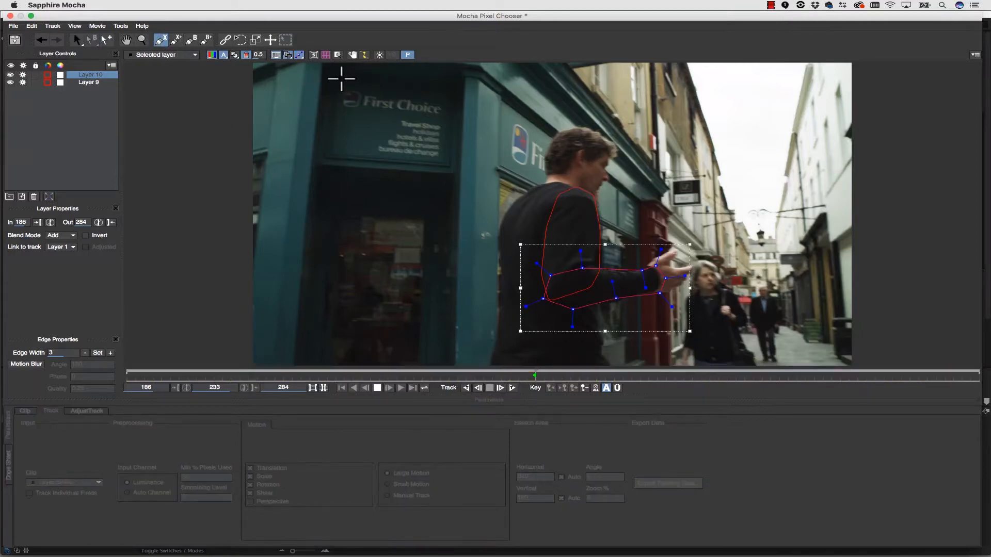
left_click(322, 64)
left_click(471, 79)
left_click(463, 183)
left_click(316, 167)
right_click(320, 155)
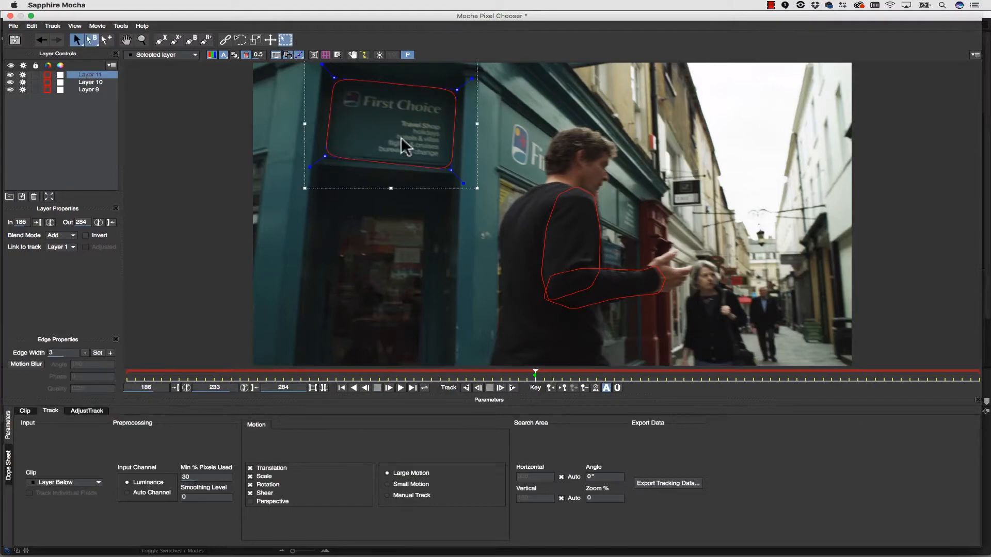
Display the planar surface and align its corners with the First Choice sign
left_click(313, 55)
left_click_drag(340, 159, 336, 152)
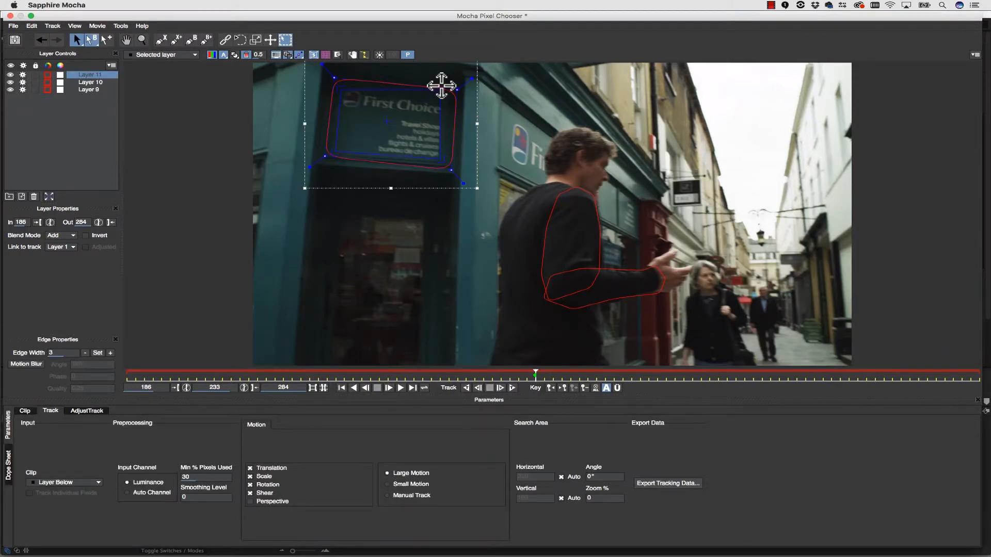
left_click_drag(441, 85, 446, 94)
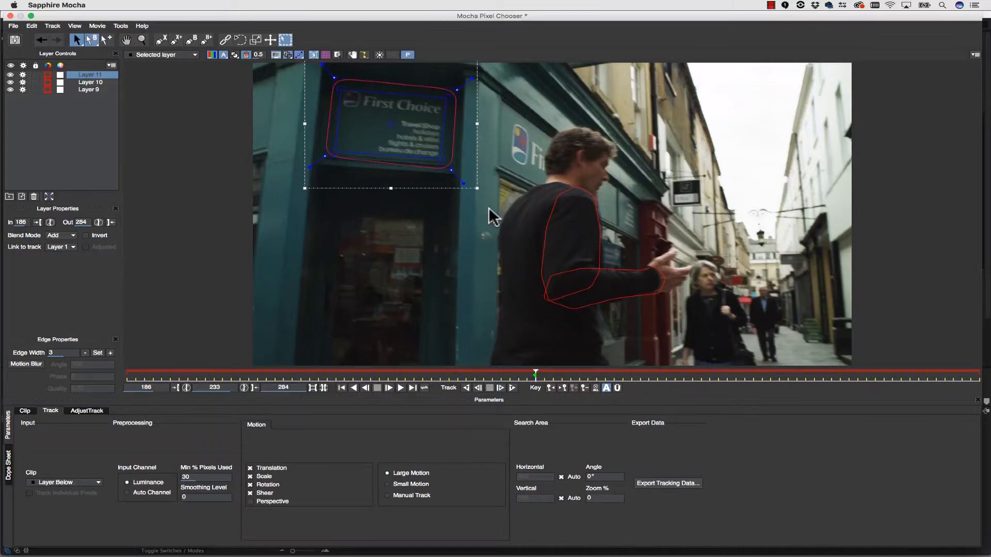
Delete the sign, forearm and upper-arm layers together
left_click(97, 90, "shift")
left_click(34, 197)
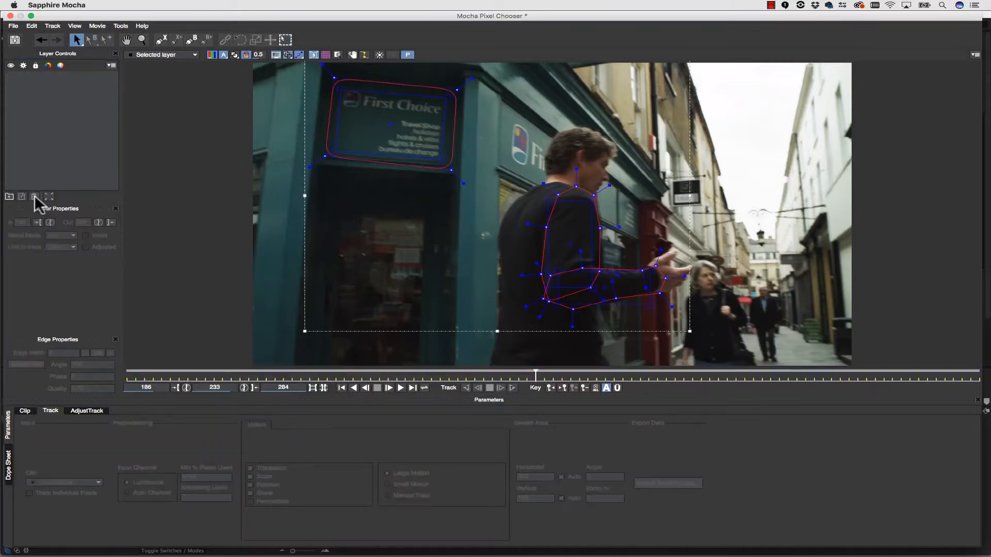
Draw a closed X-spline around the face of the woman walking behind the man's hand at frame 233
left_click(161, 39)
left_click(703, 264)
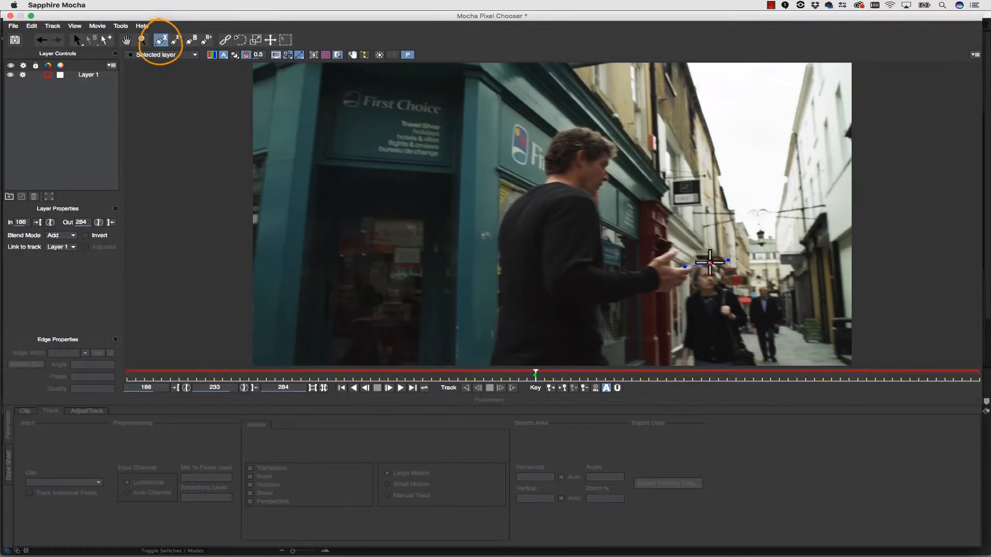
left_click(718, 269)
left_click(722, 280)
left_click(720, 293)
left_click(700, 294)
left_click(696, 274)
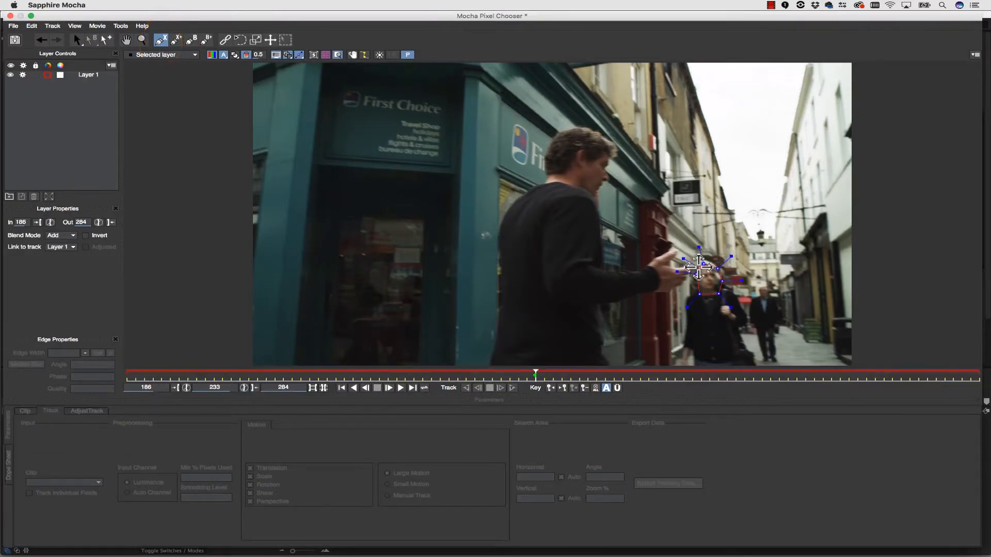
right_click(696, 267)
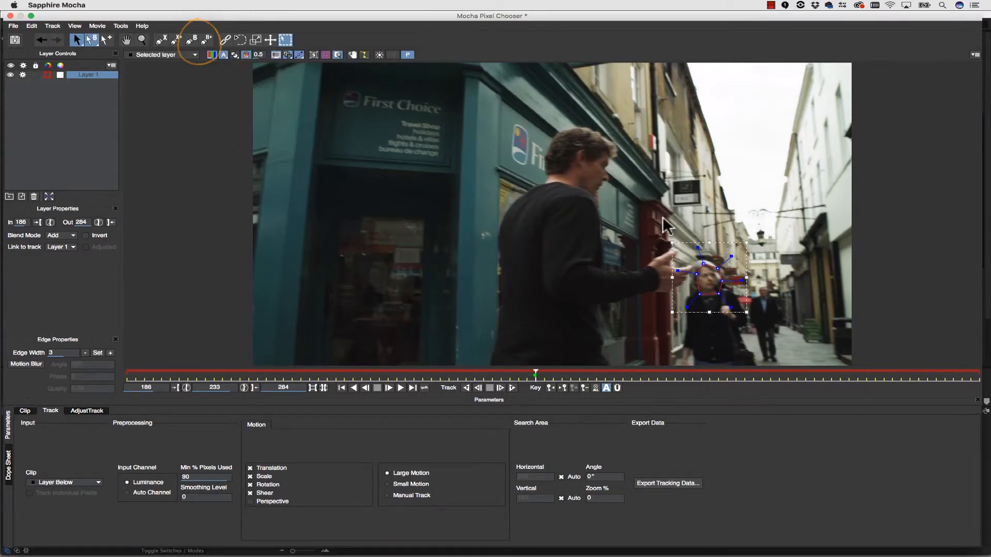
Shorten the spline handles of all the face shape's points together and turn off the zoom window
left_click_drag(664, 219, 751, 334)
mouse_move(730, 256)
left_mouse_down()
mouse_move(720, 266)
mouse_move(746, 240)
mouse_move(723, 264)
left_mouse_up()
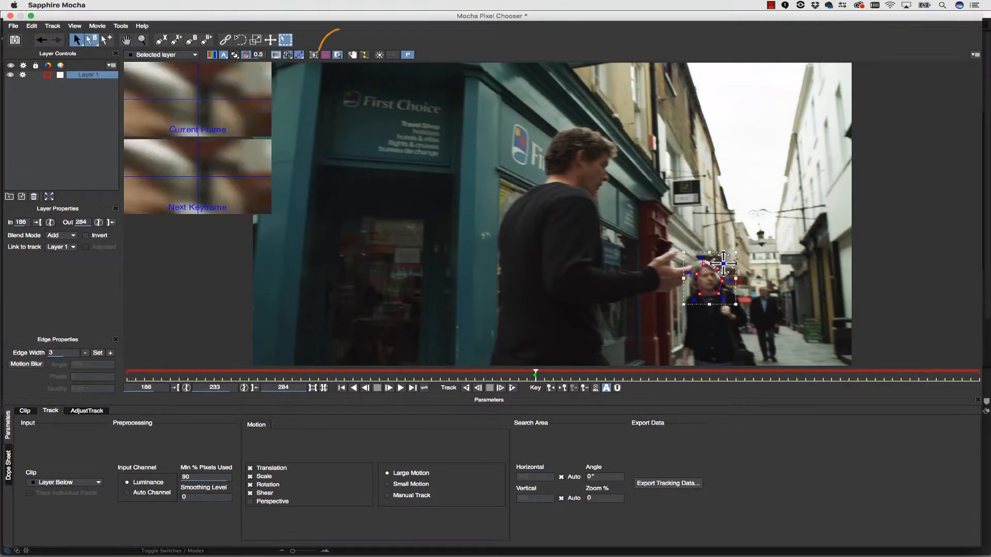
left_click(337, 54)
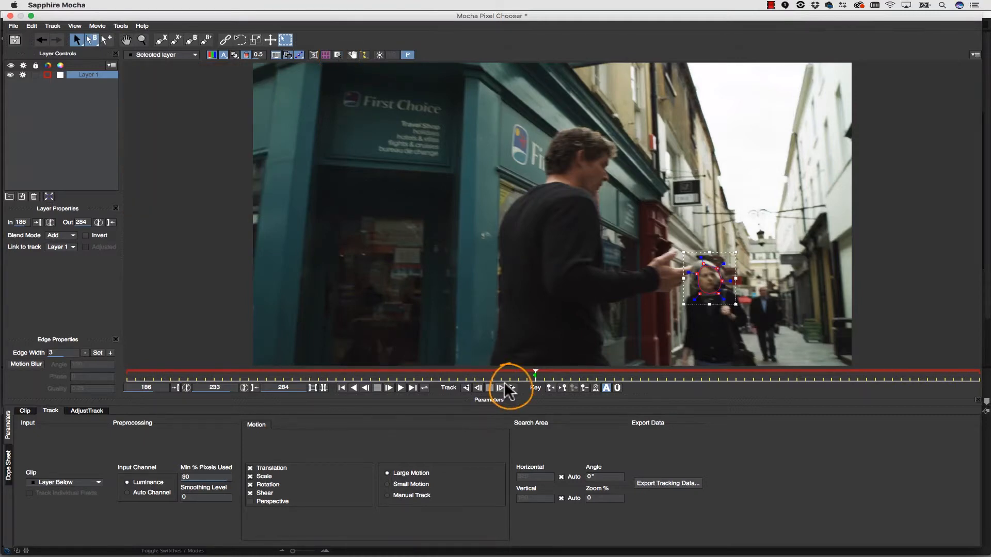
Track the woman's face layer backward from frame 233
left_click(467, 388)
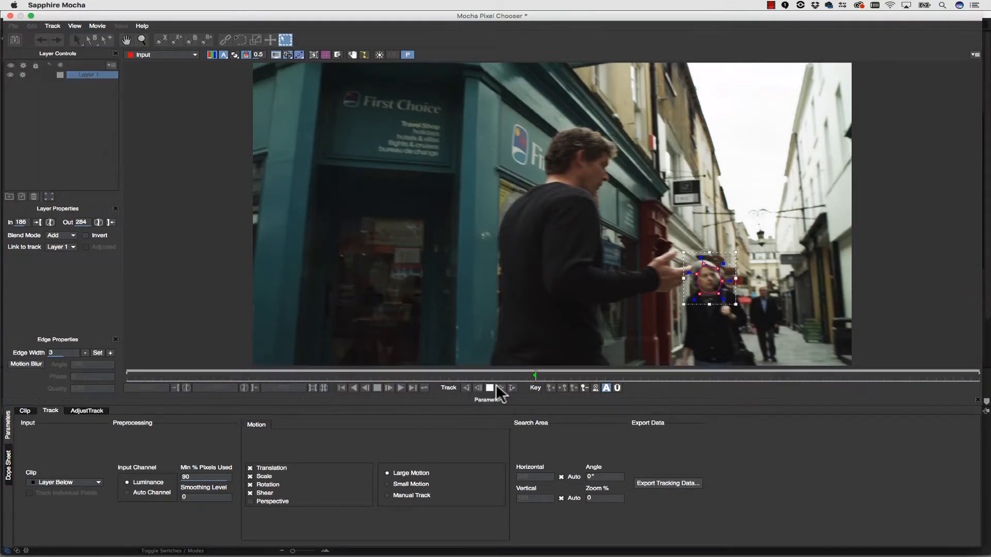
left_click(492, 286)
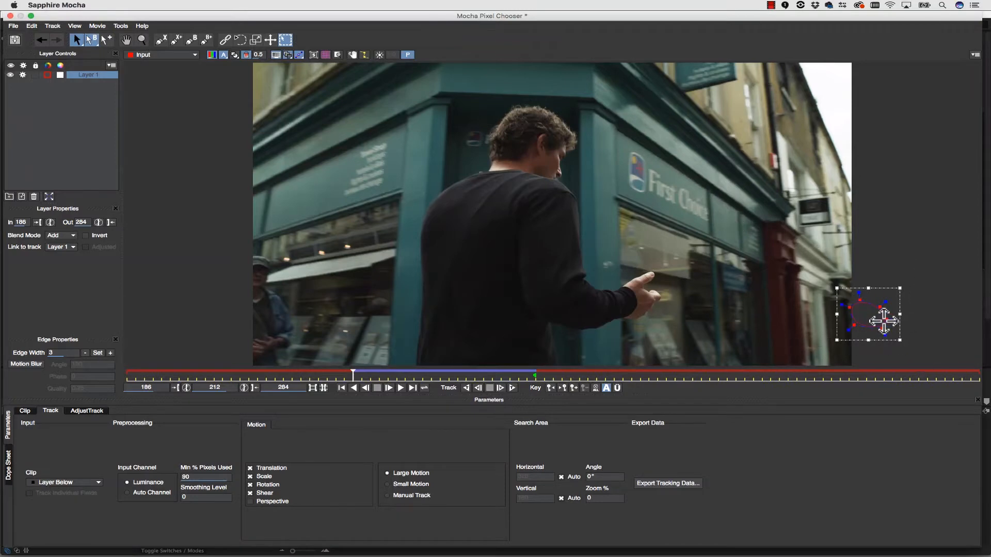
Try moving the face shape onto the First Choice lettering at frame 212 and tracking it further backward
left_click_drag(884, 321, 705, 207)
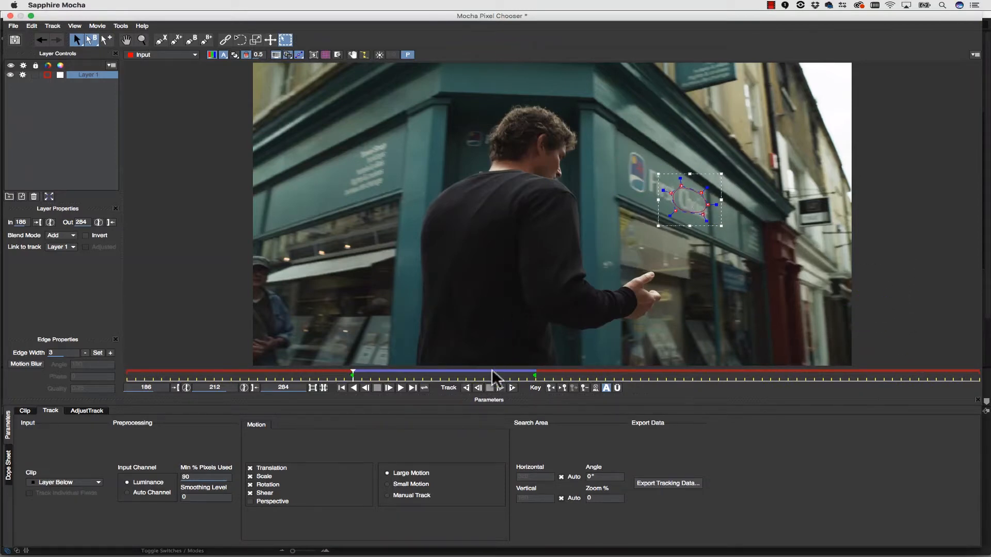
left_click(466, 388)
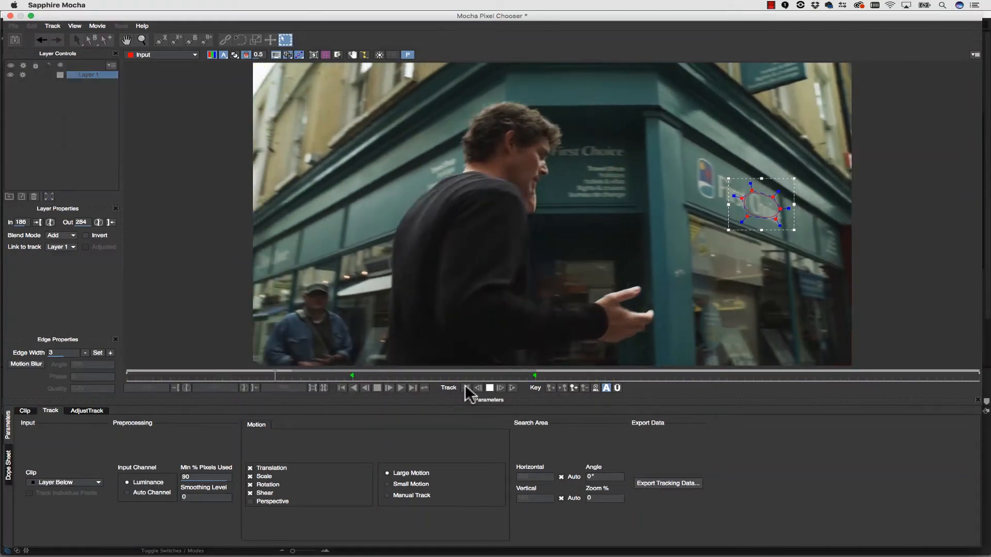
left_click(505, 289)
left_click(509, 387)
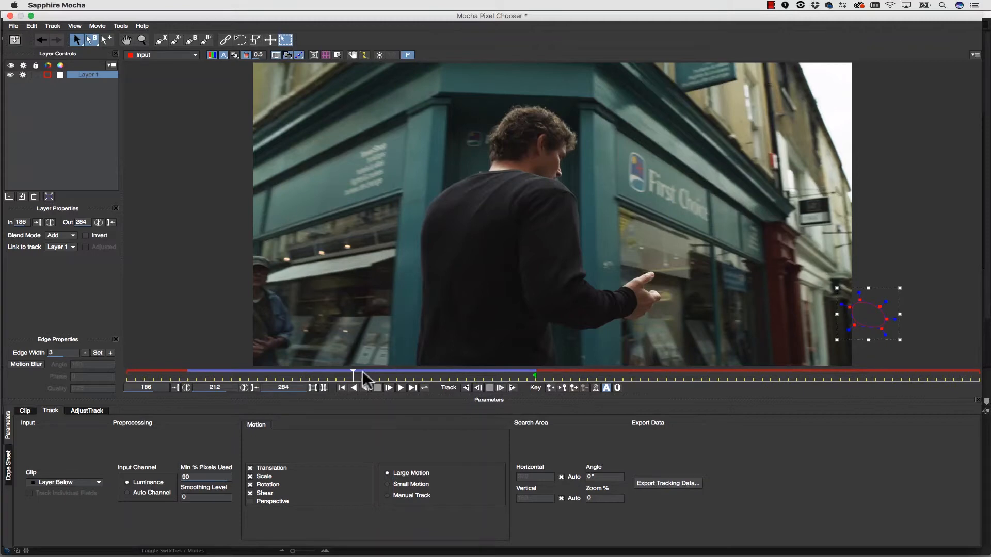
Track the face layer forward from frame 233 and move the playhead back to frame 234
mouse_move(362, 371)
left_mouse_down()
mouse_move(237, 371)
mouse_move(530, 379)
left_mouse_up()
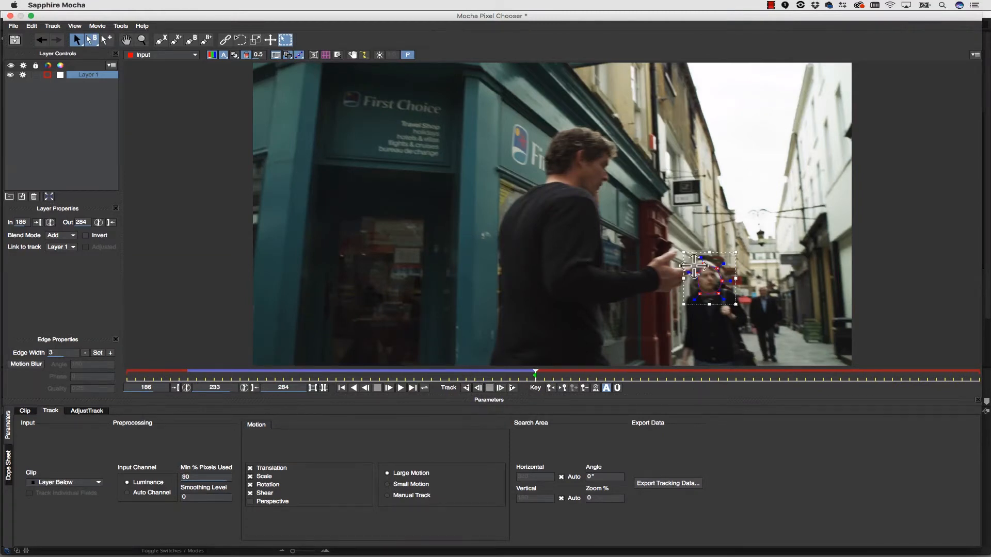
left_click(513, 387)
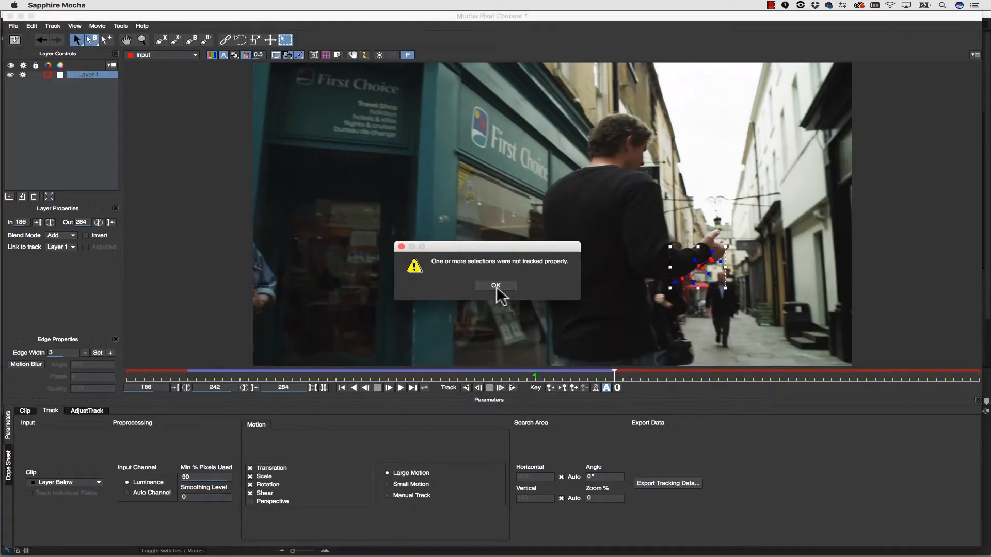
left_click(496, 287)
left_click_drag(611, 375, 532, 380)
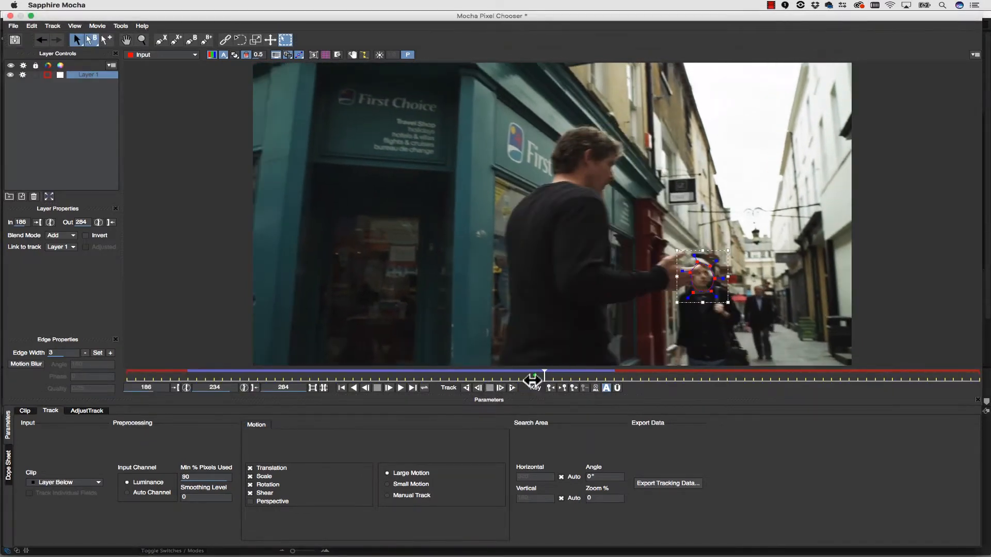
Draw a loose X-spline around the man's torso, outstretched arm and hand at frame 234, and rename its layer as the torso holdout
left_click(161, 40)
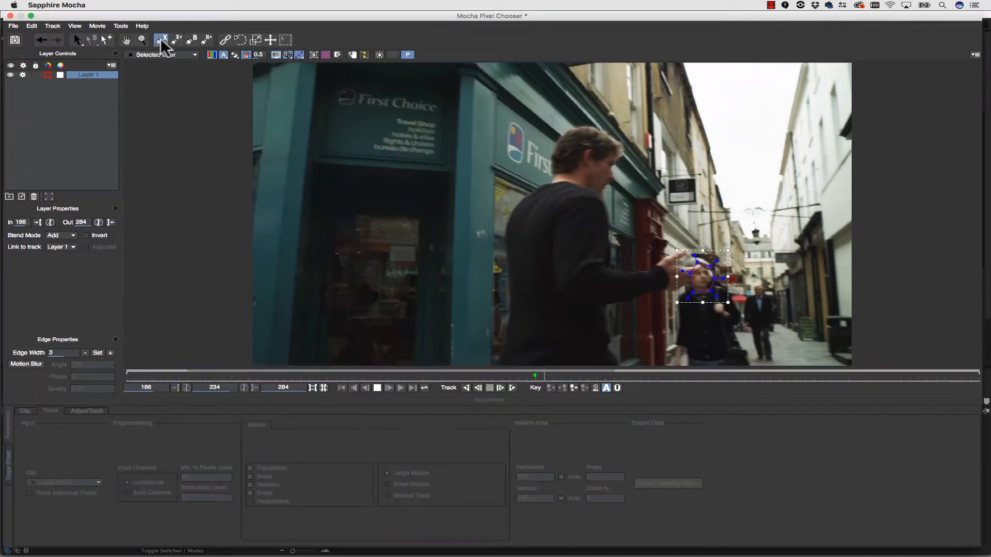
left_click(518, 190)
left_click(581, 184)
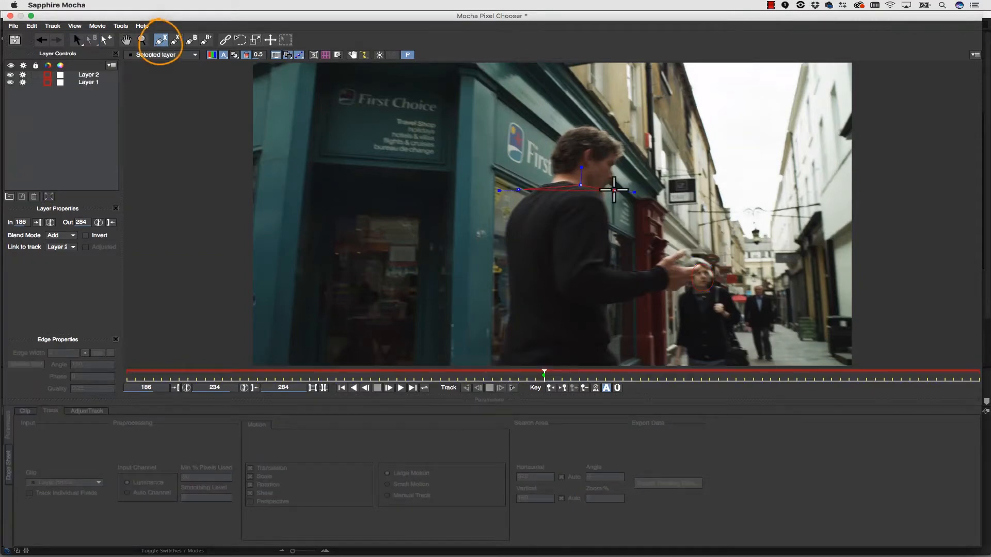
left_click(615, 191)
left_click(618, 259)
left_click(638, 262)
left_click(672, 236)
left_click(717, 256)
left_click(702, 280)
left_click(685, 293)
left_click(663, 301)
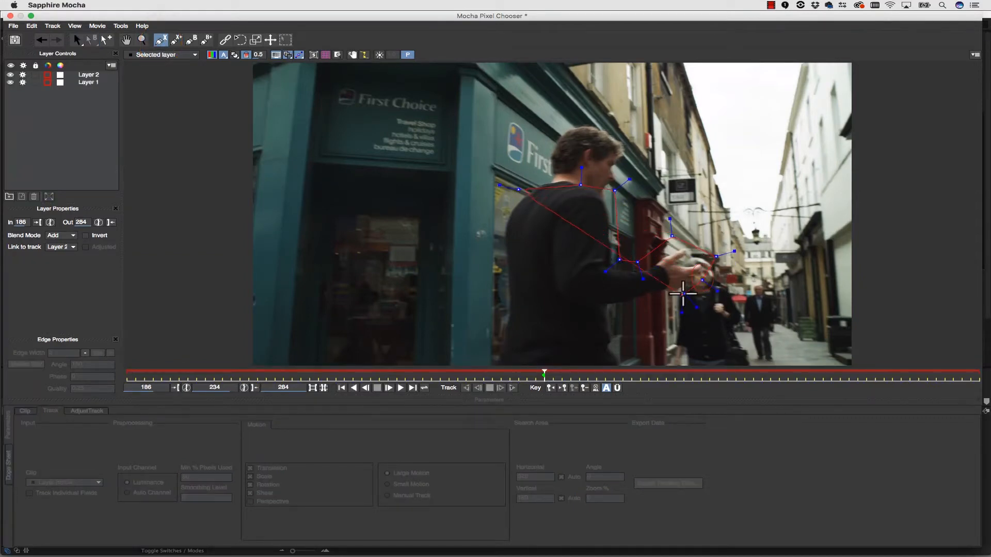
left_click(629, 308)
left_click(590, 316)
left_click(509, 311)
left_click(492, 295)
left_click(490, 223)
left_click(519, 190)
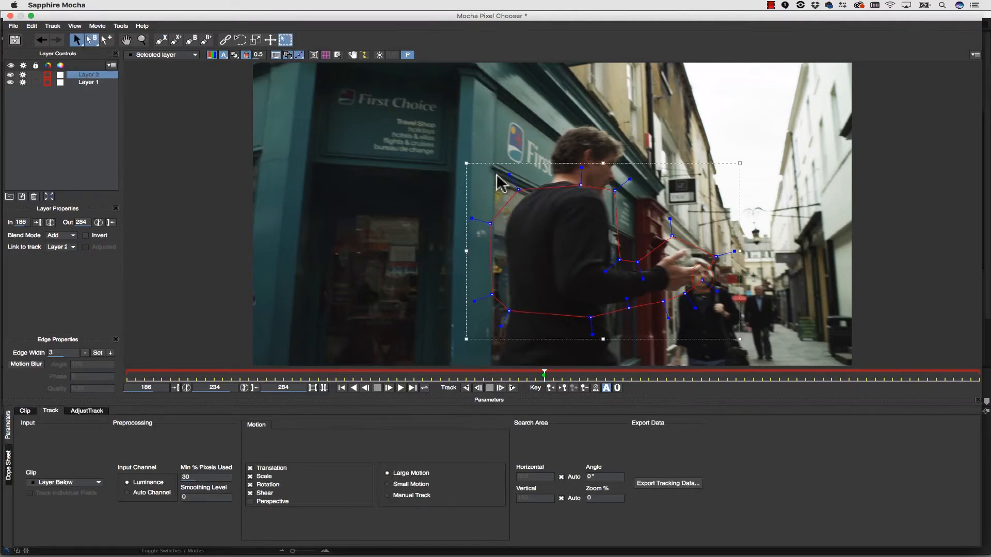
double_click(88, 74)
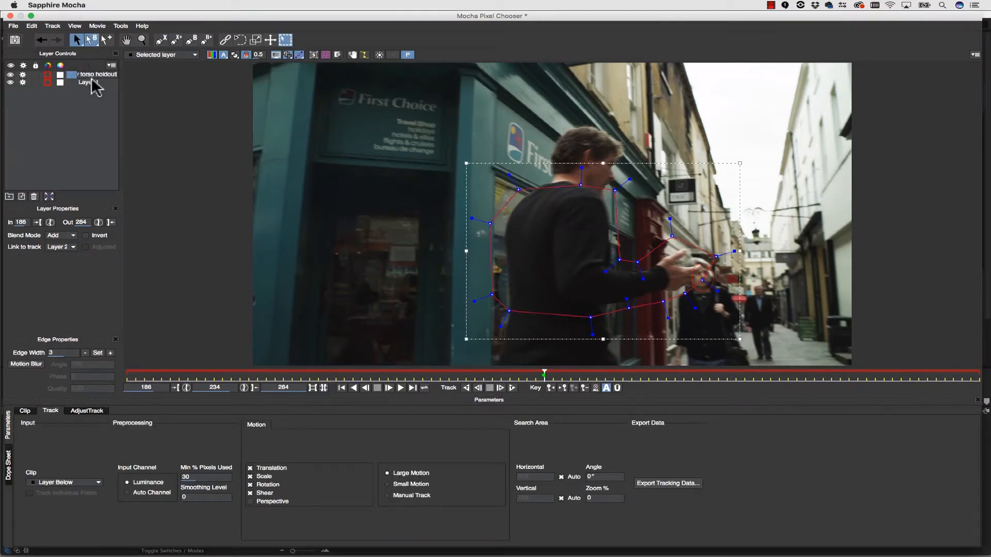
Rename the layer that tracks the woman's face as "face track"
double_click(91, 81)
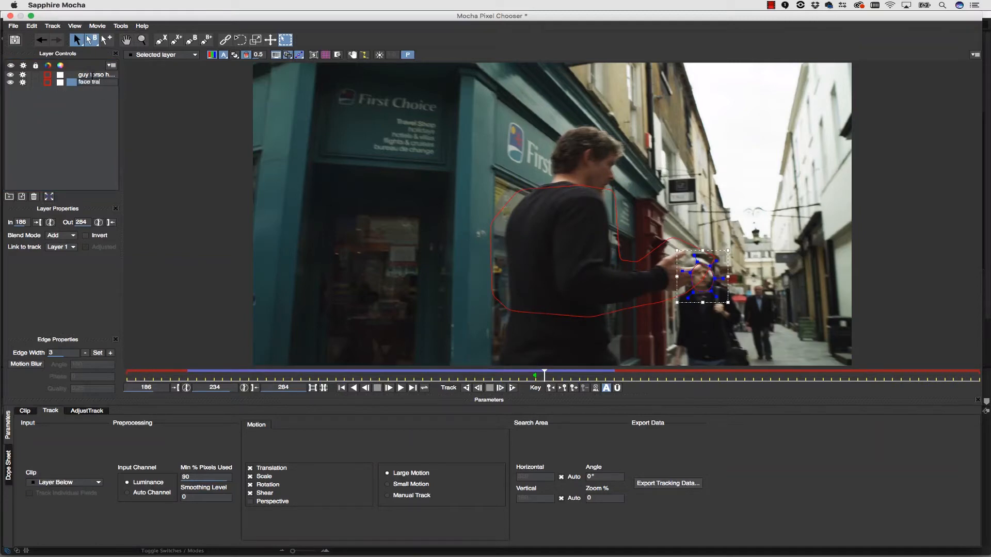
type("face track")
key("Return")
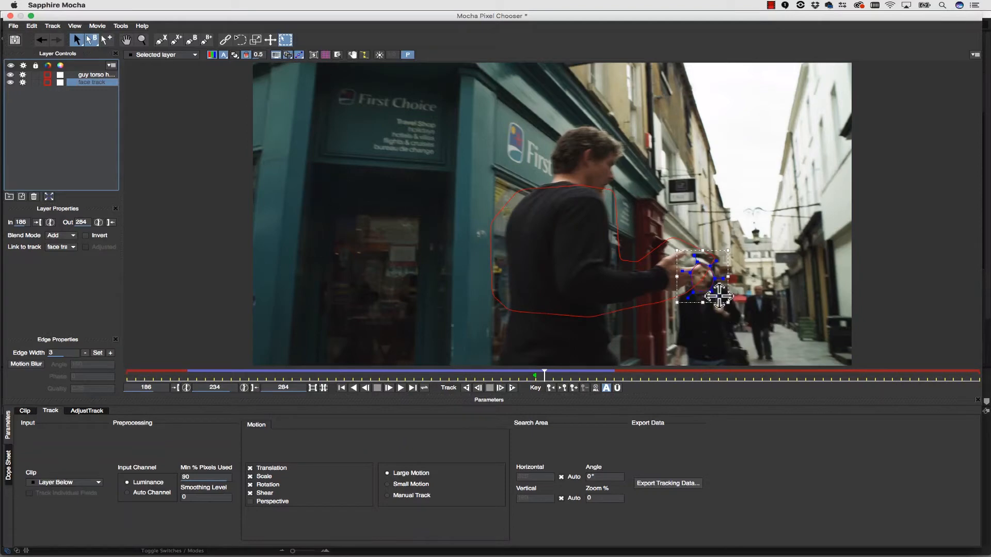
Extend the face track spline down over the woman's body at frame 234 and track it forward to frame 243, adjusting it at frame 239
left_click_drag(711, 292, 752, 364)
left_click_drag(693, 292, 669, 366)
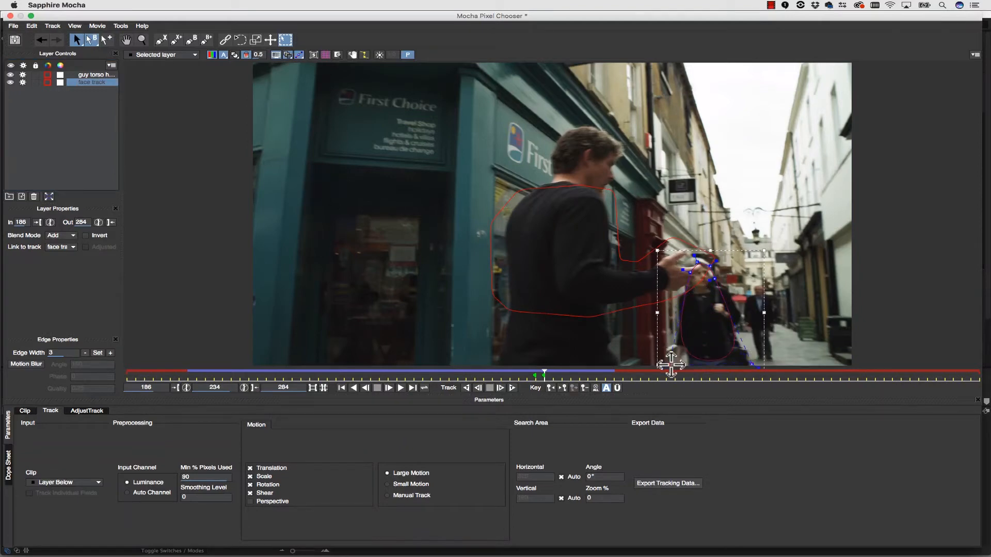
left_click_drag(715, 280, 743, 304)
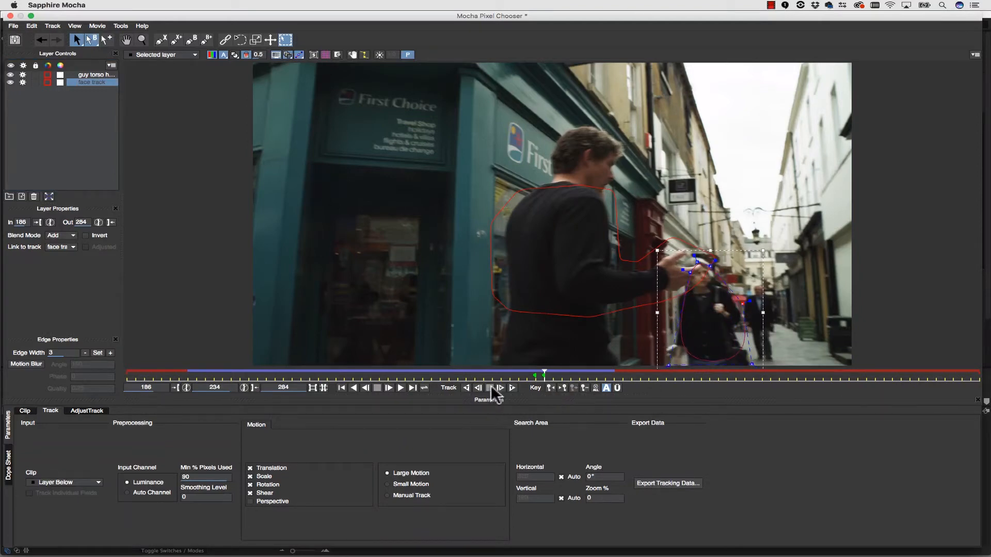
left_click(513, 389)
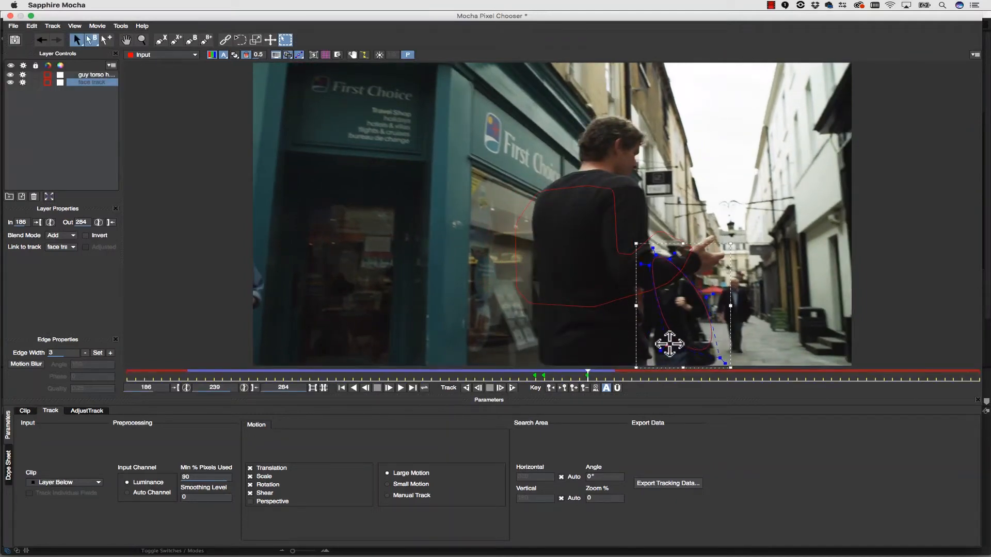
left_click(513, 388)
key("Escape")
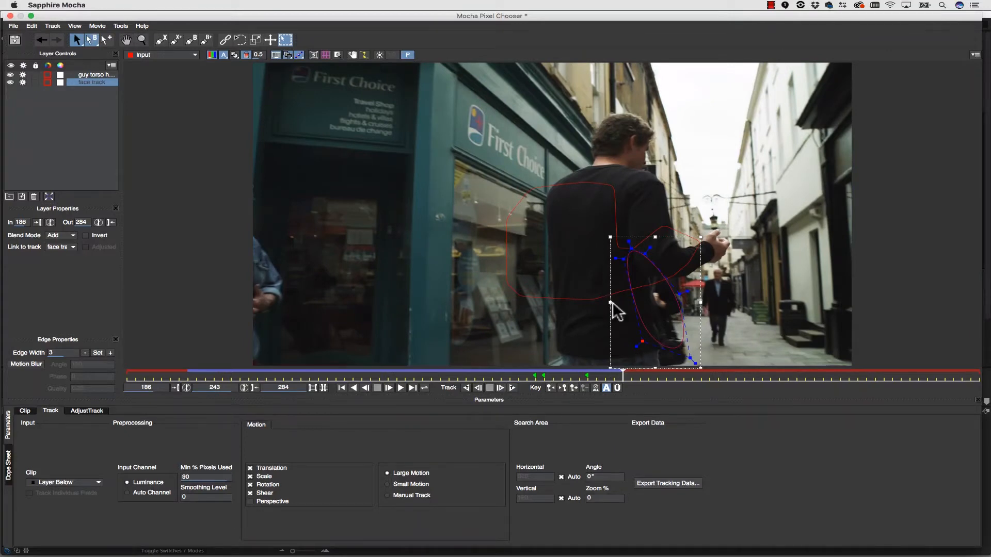
Refit the face track spline around the woman where she emerges behind the man at frame 254 and track it forward
left_click_drag(623, 373, 598, 349)
left_click_drag(561, 211, 568, 218)
left_click_drag(554, 220, 550, 224)
left_click(511, 387)
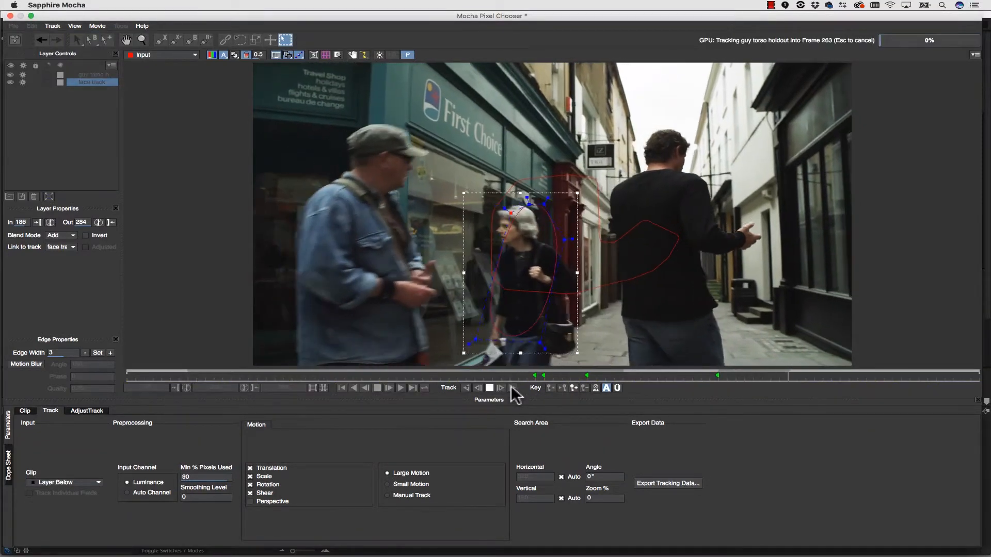
Reshape the torso holdout around the man's back, arm and hand at frame 254 and track it forward
left_click_drag(809, 379, 718, 378)
left_click_drag(702, 273, 764, 247)
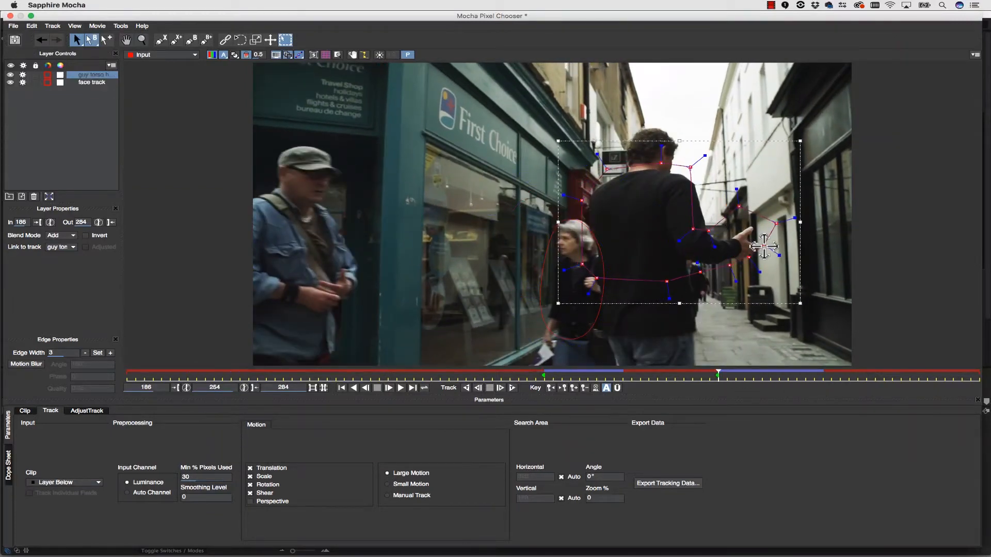
left_click_drag(692, 232, 711, 217)
left_click_drag(709, 231, 713, 237)
left_click_drag(739, 206, 746, 221)
left_click_drag(582, 264, 591, 262)
left_click(512, 387)
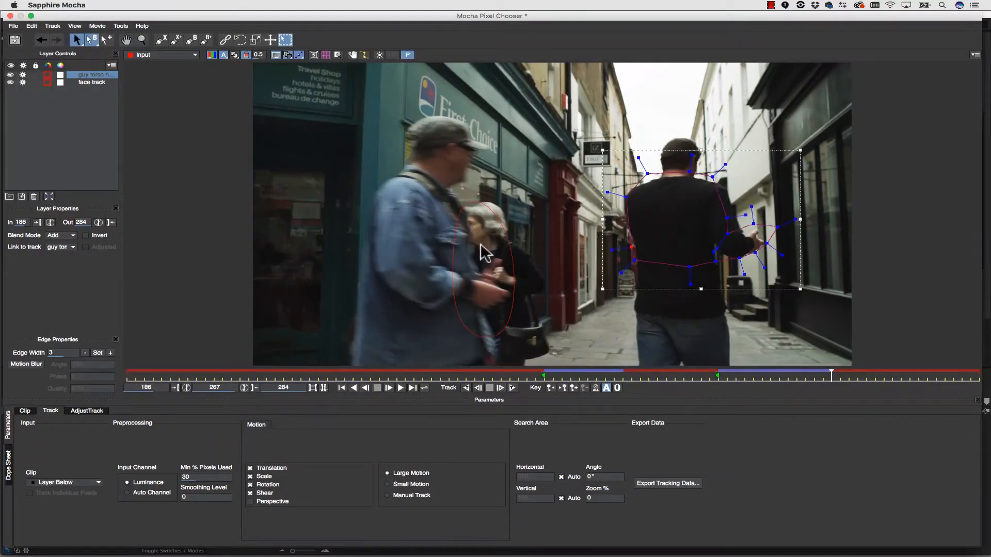
Draw a loose X-spline holdout around the man in the cap and denim jacket at frame 267
left_click(161, 40)
left_click(336, 356)
left_click(357, 221)
left_click(378, 176)
left_click(405, 156)
left_click(403, 117)
left_click(461, 112)
left_click(484, 141)
left_click(485, 288)
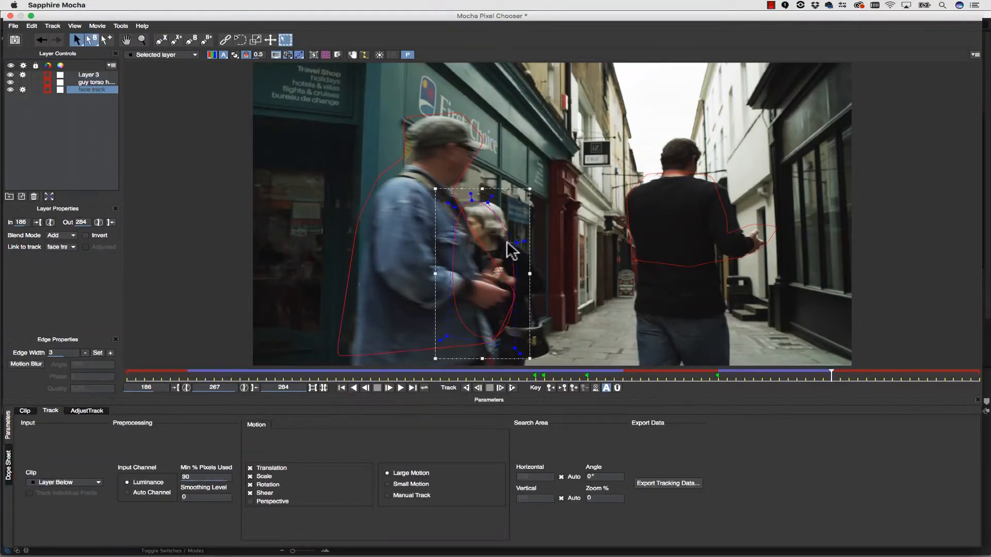
Extend the lower edge of the face track spline at frame 267 and track it forward to frame 269
left_click_drag(513, 355, 552, 380)
left_click(512, 387)
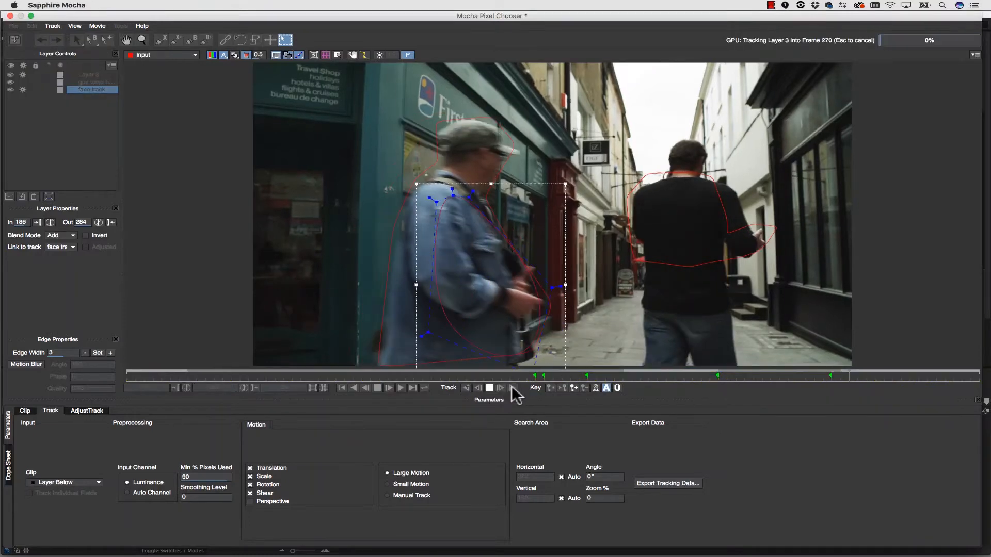
left_click(493, 283)
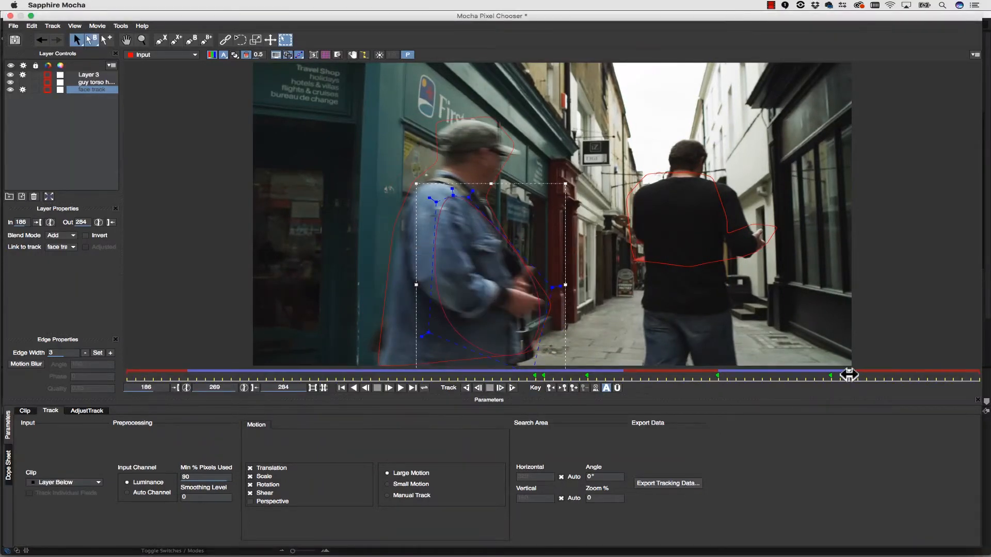
Reshape the face track spline around the woman's head and body at frame 274, after the denim-jacketed man has passed her
left_click_drag(849, 375, 893, 380)
left_click_drag(489, 243, 587, 355)
left_click_drag(469, 197, 443, 190)
left_click(459, 324)
key("x")
left_click_drag(519, 320, 531, 235)
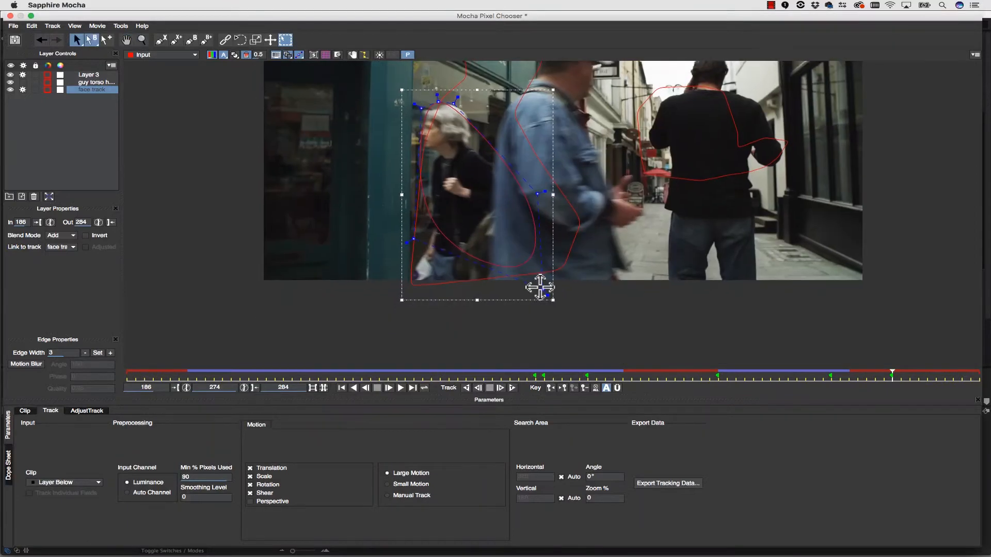
left_click_drag(540, 287, 423, 305)
key("x")
left_click_drag(488, 210, 466, 282)
Delete the denim-jacketed man's holdout layer and track the face track layer forward from frame 274 to frame 284
left_click(509, 150)
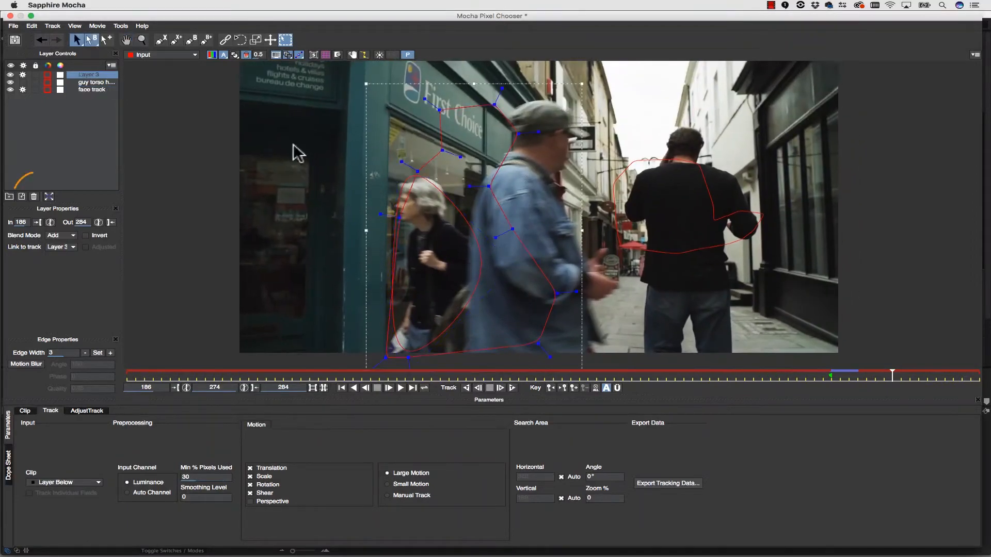
left_click(33, 196)
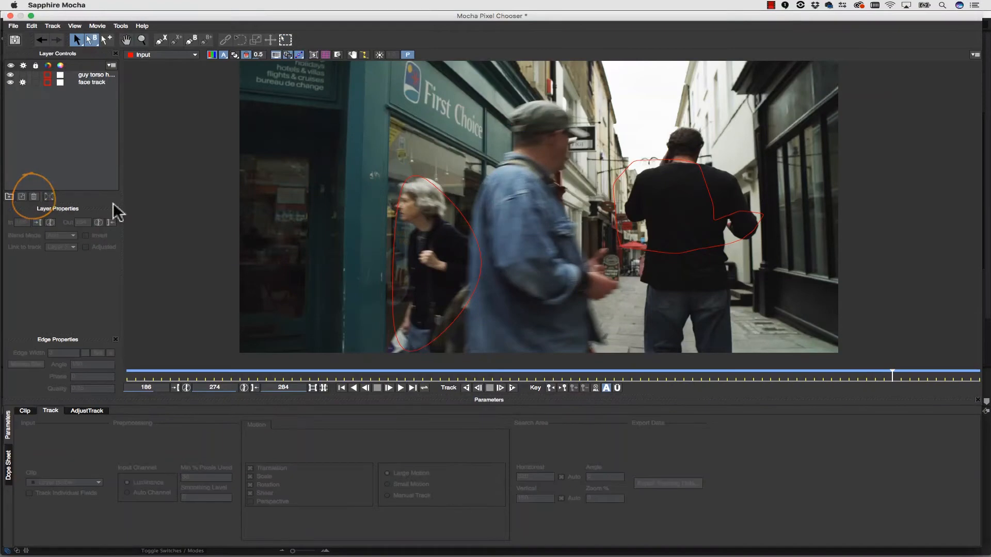
left_click(412, 230)
left_click(512, 388)
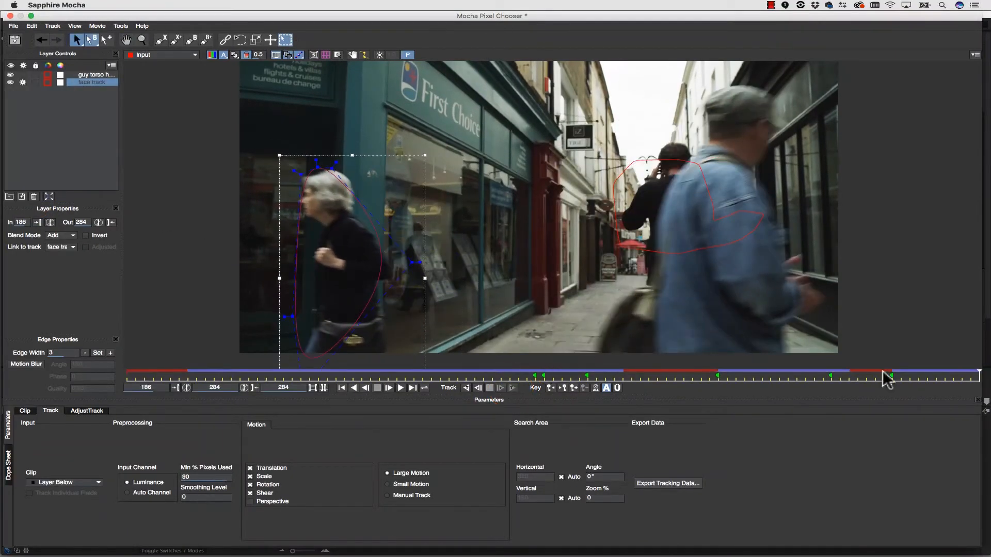
Delete the face track spline's keyframe at frame 234 so that the shape covers only the woman's face
left_click_drag(883, 376, 546, 395)
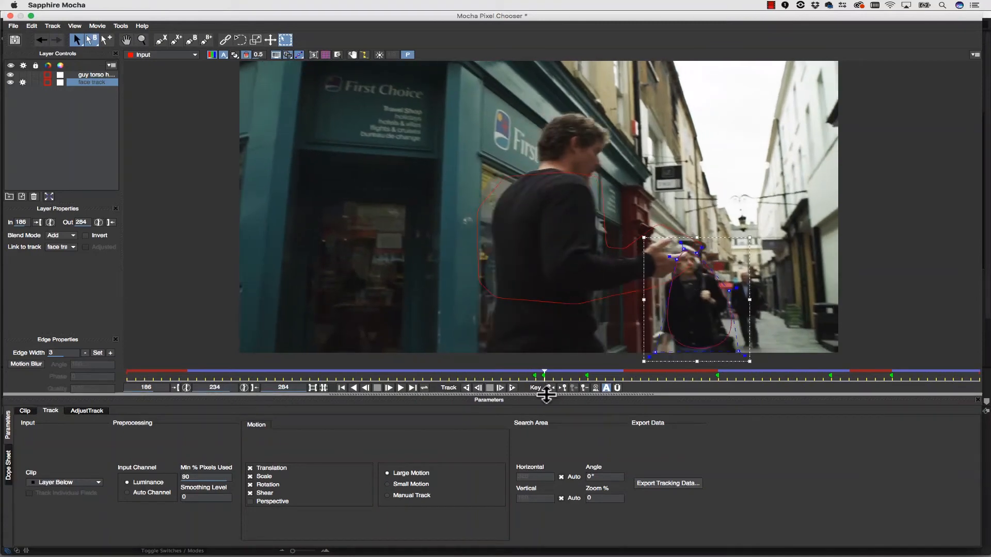
left_click(582, 388)
left_click(512, 388)
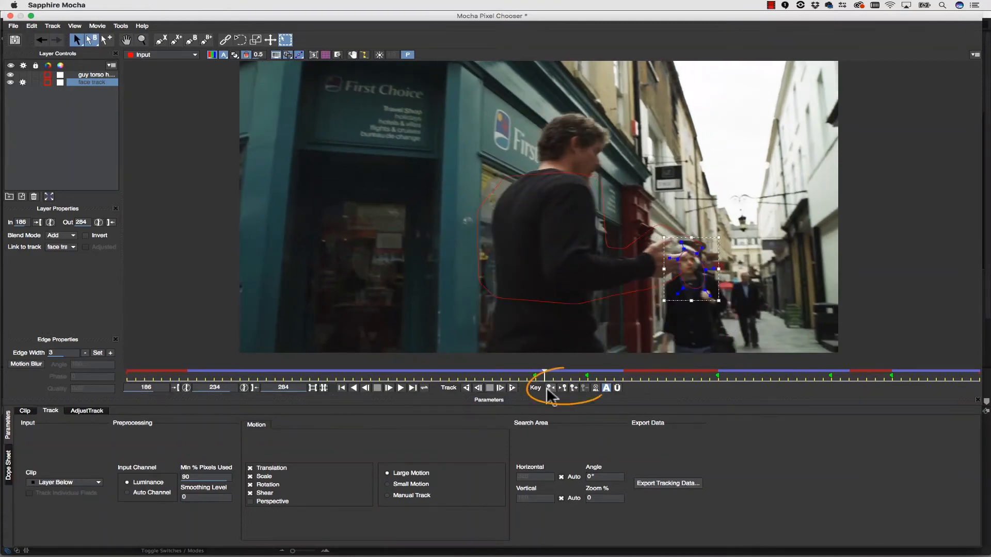
Delete the guy torso holdout layer, keep only the face track layer and close Mocha to return to After Effects
left_click_drag(713, 373, 330, 375)
left_click(83, 75)
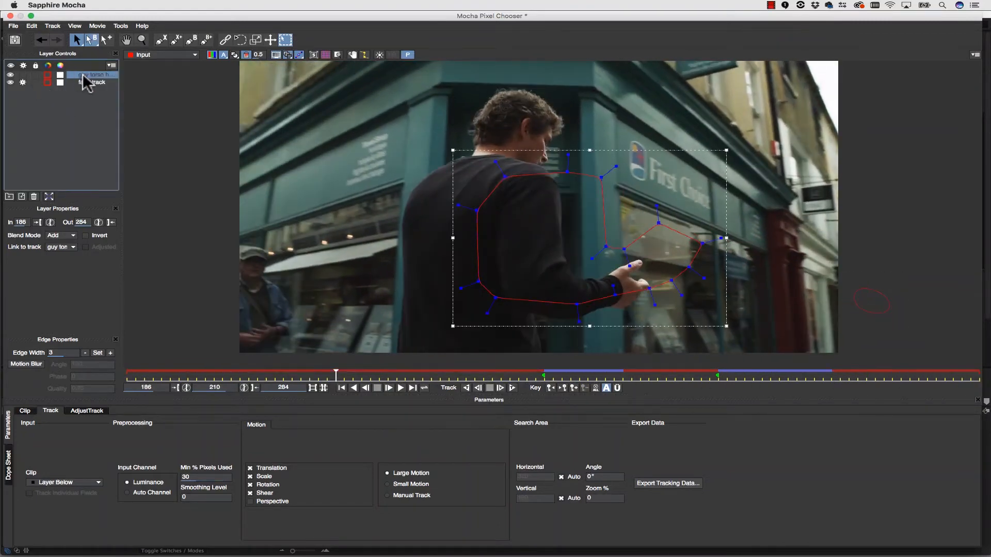
left_click(33, 196)
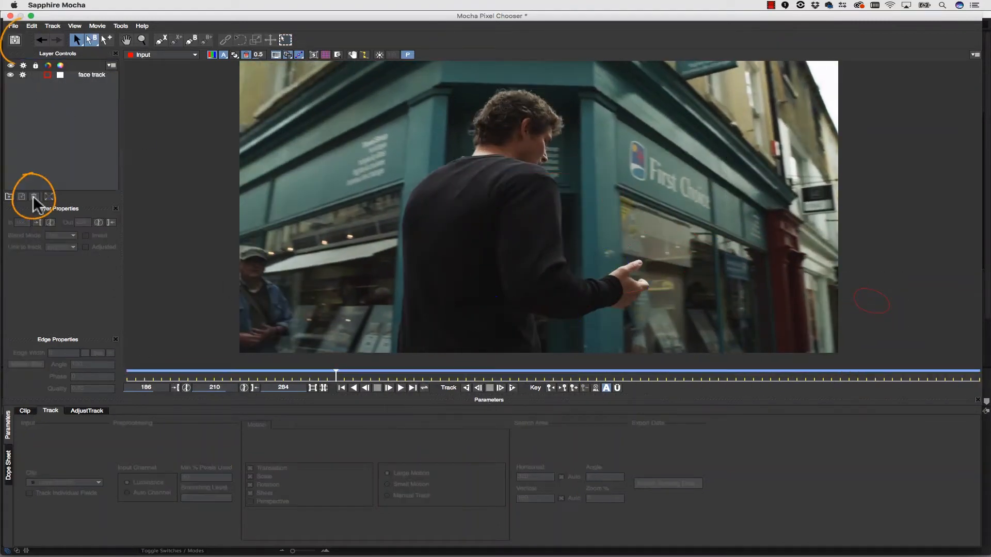
left_click(91, 75)
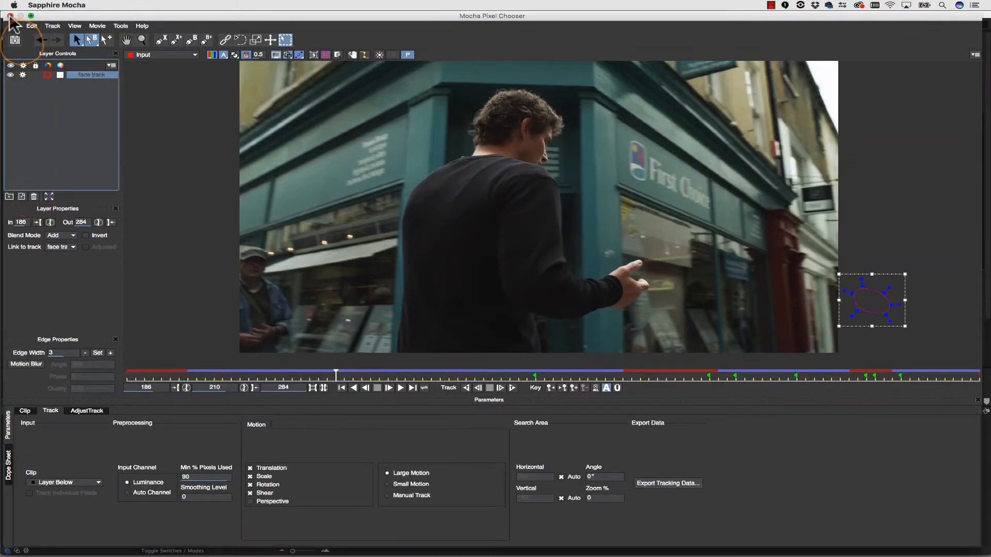
left_click(10, 16)
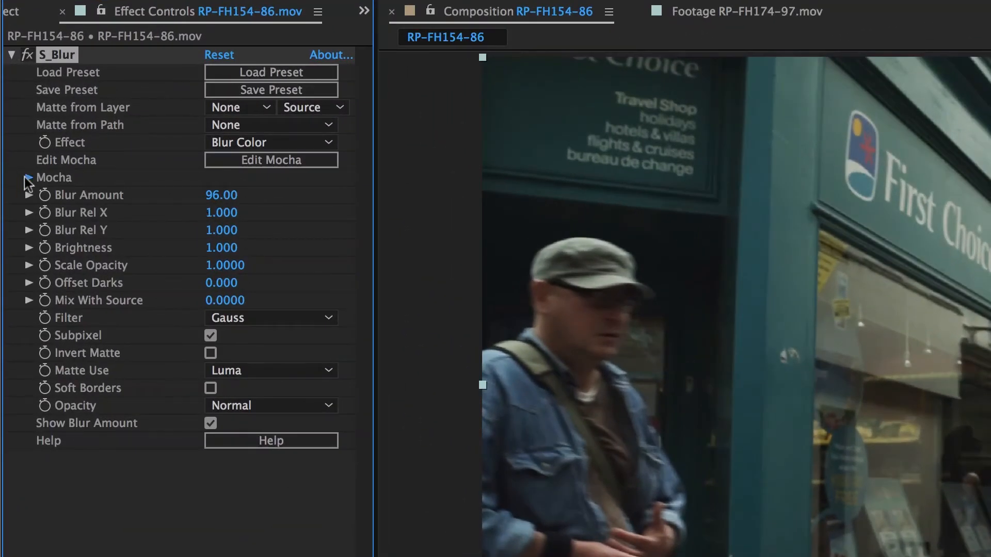
Set the S_Blur effect's Blur Mocha value to 10
left_click(28, 177)
left_click_drag(210, 195, 241, 203)
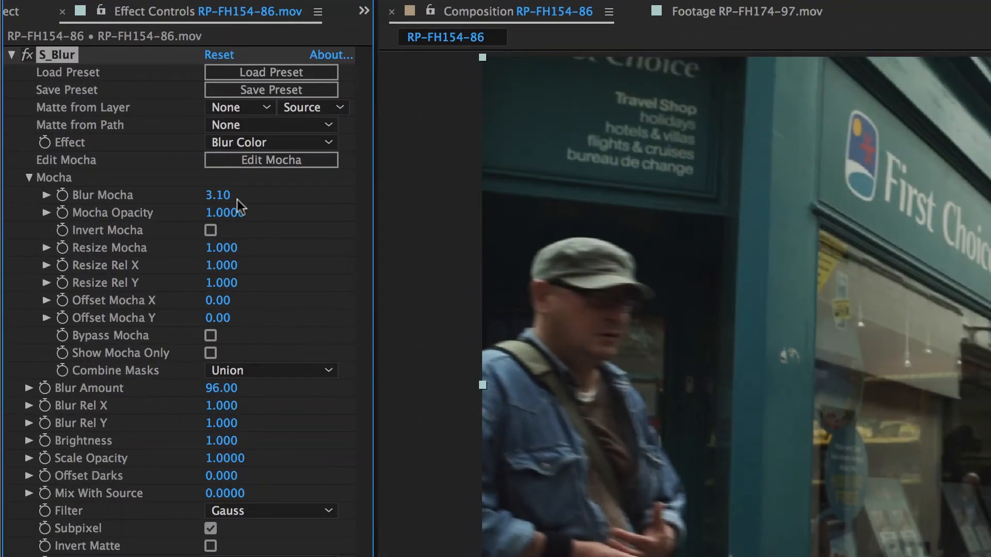
left_click(227, 200)
type("25")
key("Return")
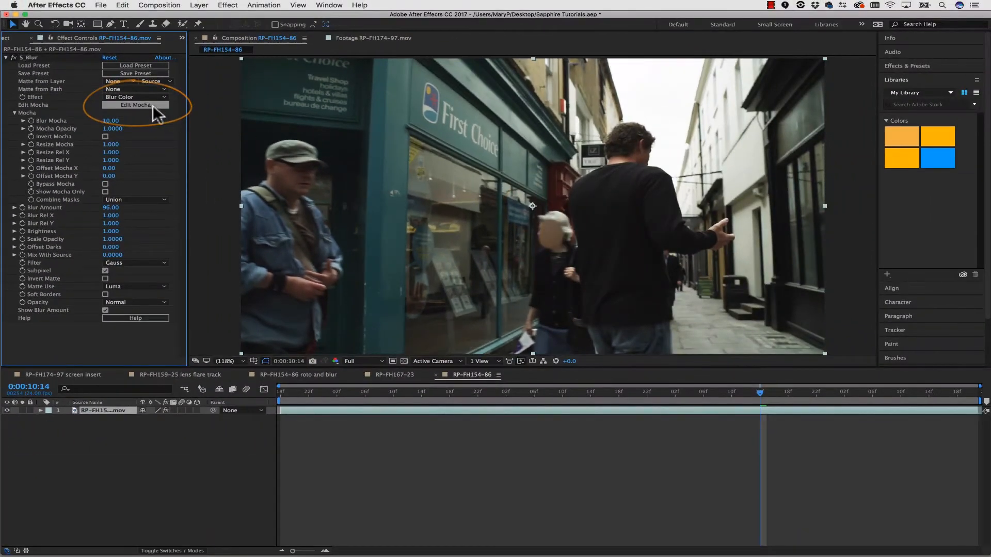
Reopen Mocha, enlarge the face track spline around the woman's face at frame 254 with uberkey on, and preview the blur in After Effects
left_click(135, 104)
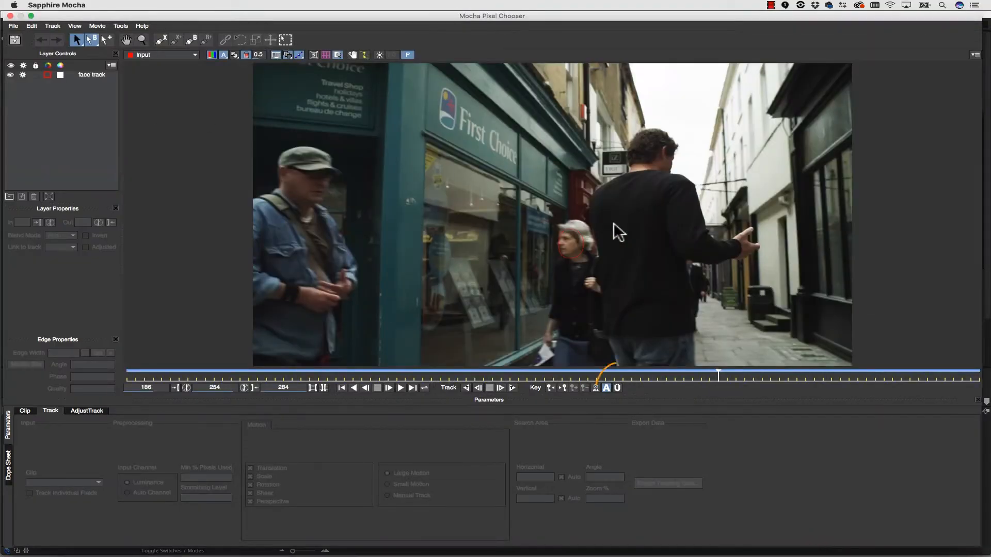
left_click(559, 257)
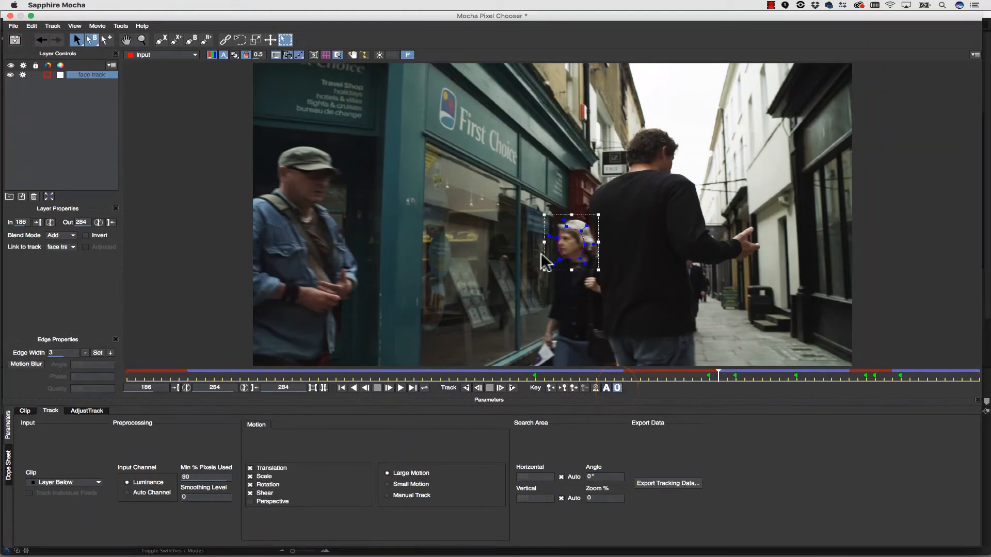
left_click_drag(598, 269, 589, 251)
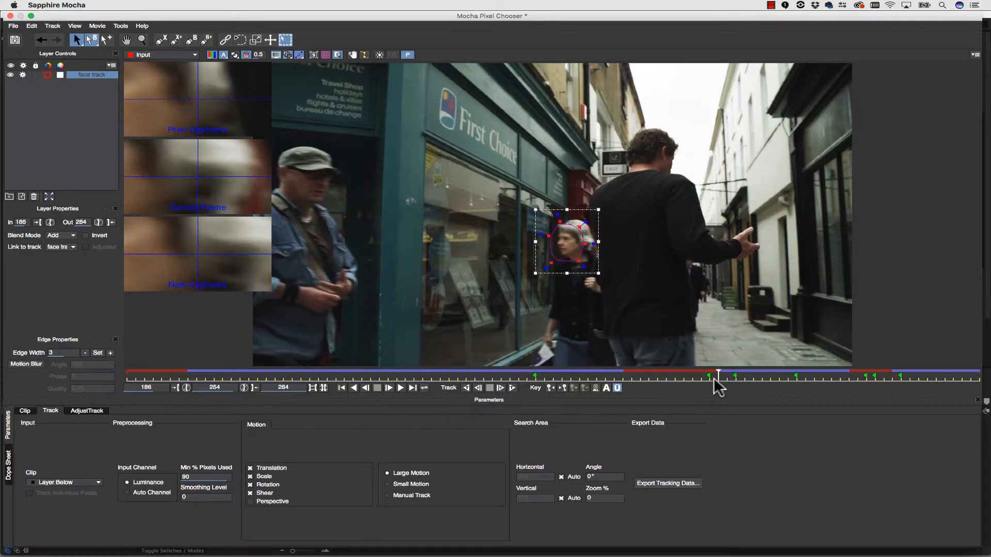
left_click_drag(714, 378, 410, 380)
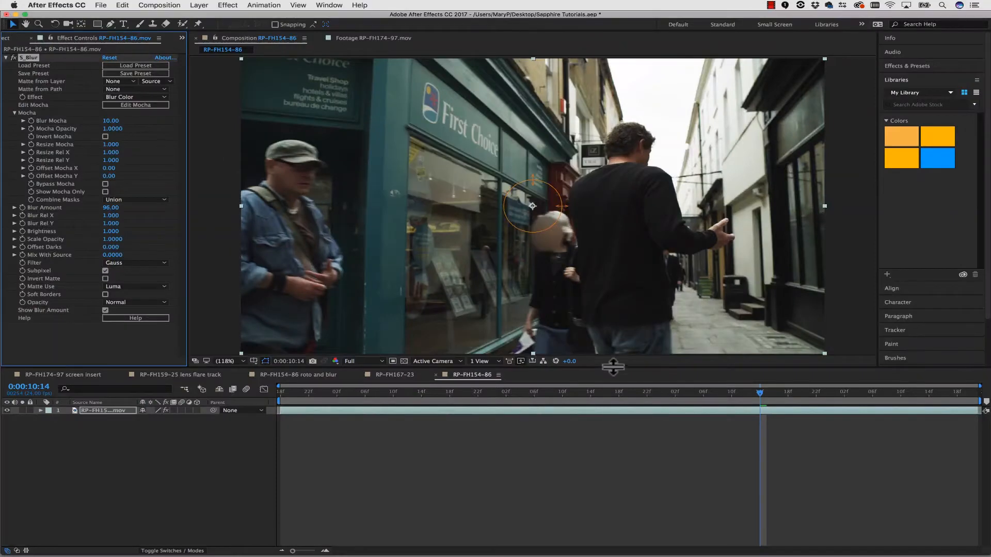
key("space")
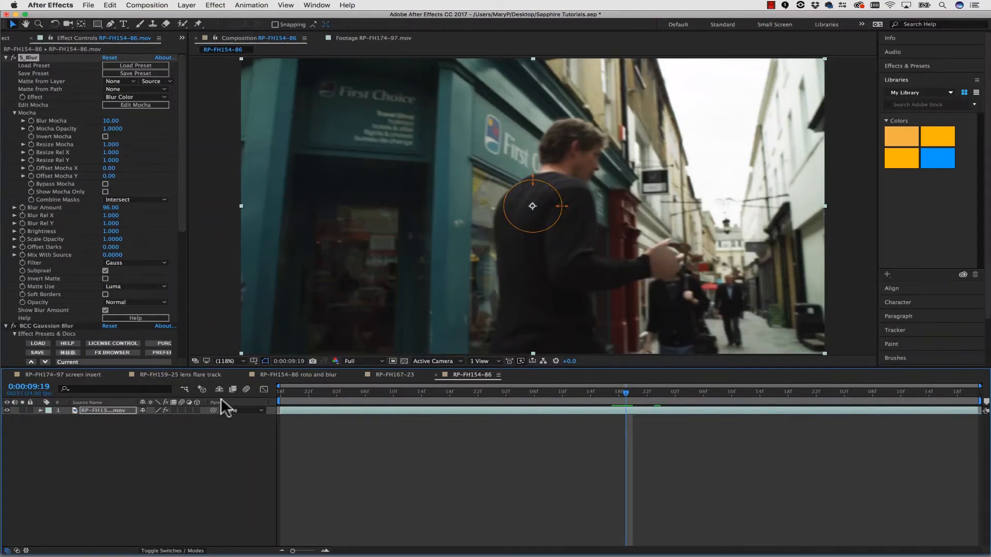
Duplicate the RP-FH154-86.mov layer and remove the S_Blur and BCC Gaussian Blur effects from the upper copy
left_click(107, 411)
key("super+d")
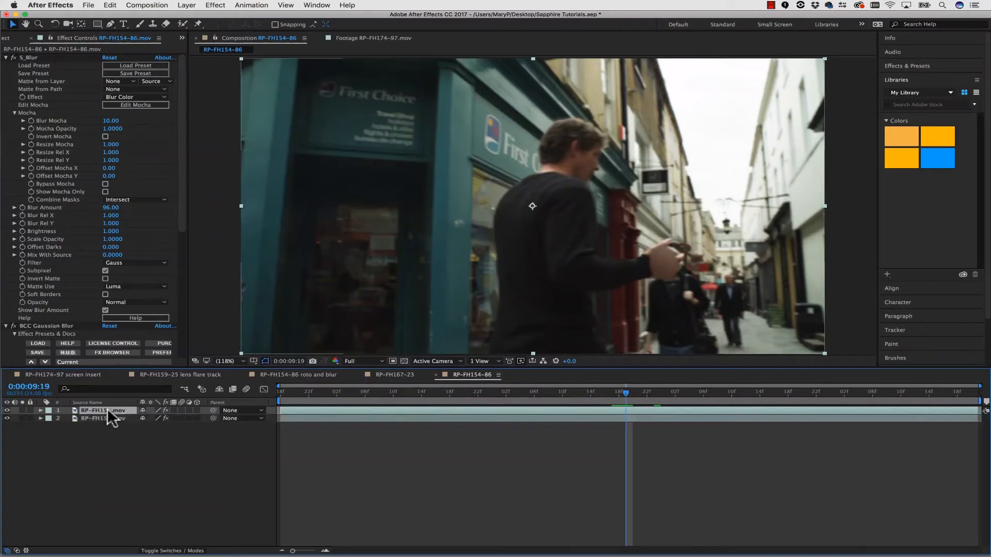
left_click(29, 52)
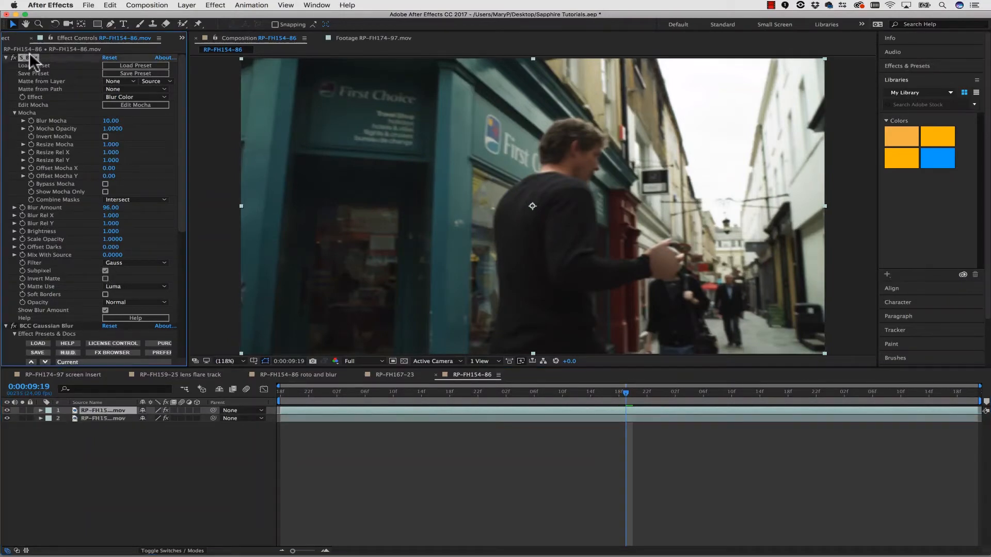
key("Delete")
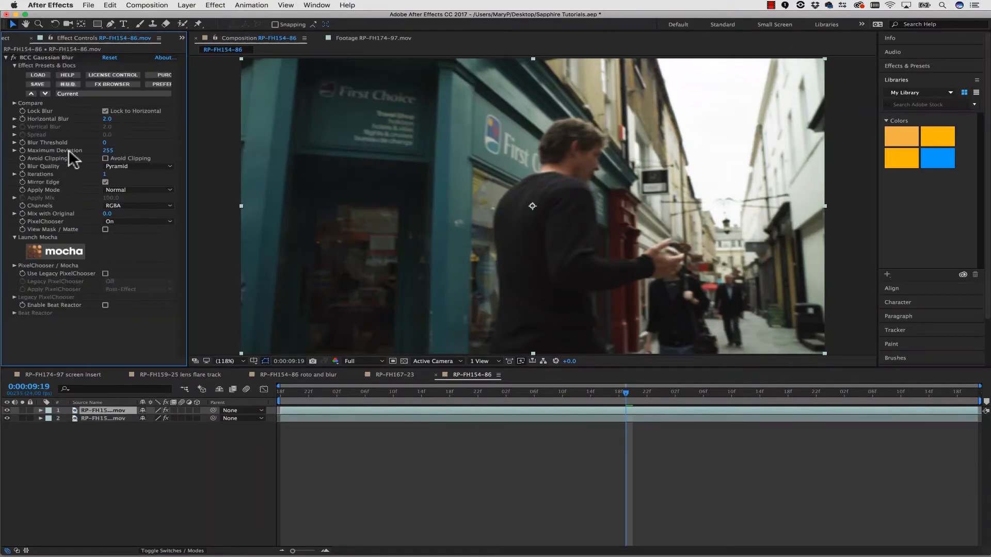
left_click(90, 419)
key("super+Up")
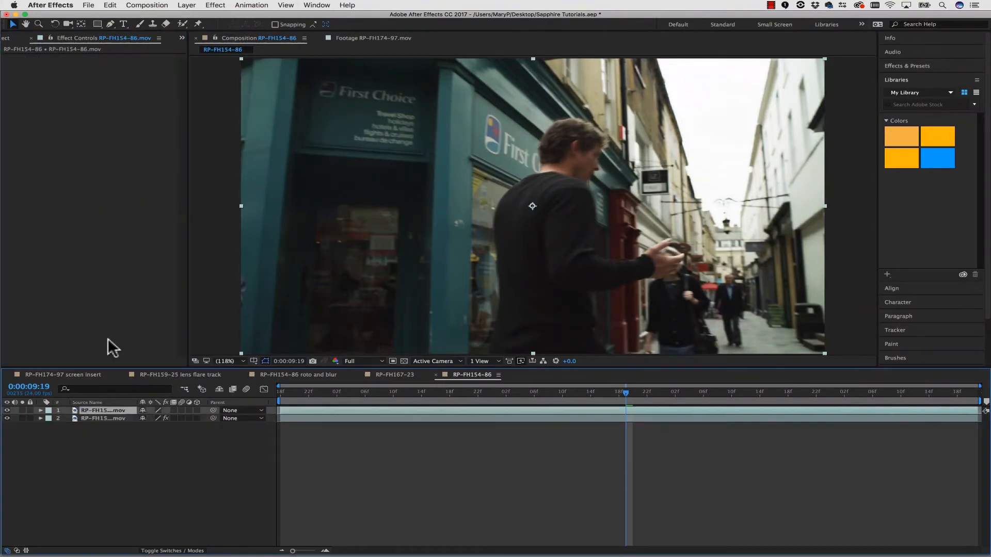
Apply the Sapphire Composite effect S_Layer to the upper RP-FH154-86.mov layer
left_click(215, 5)
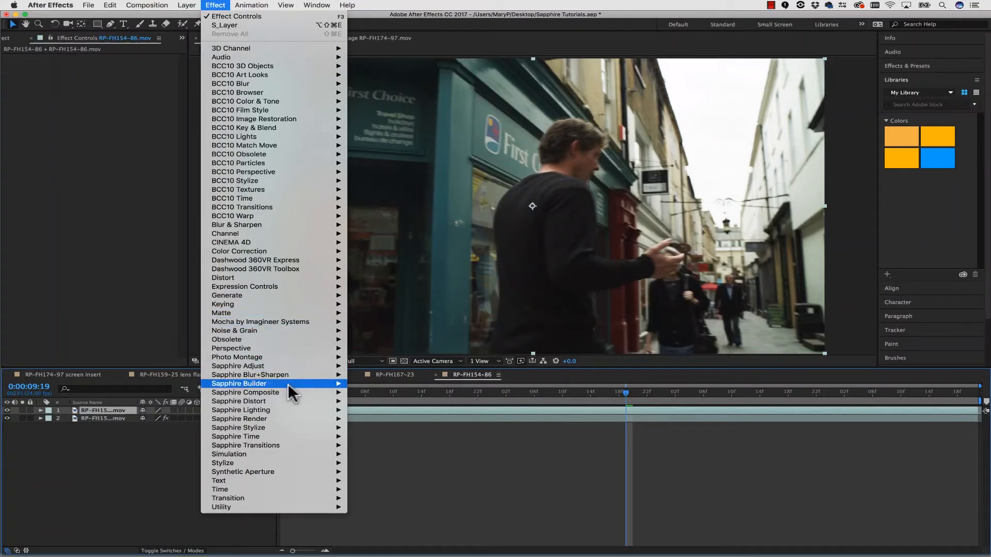
mouse_move(290, 391)
left_click(391, 401)
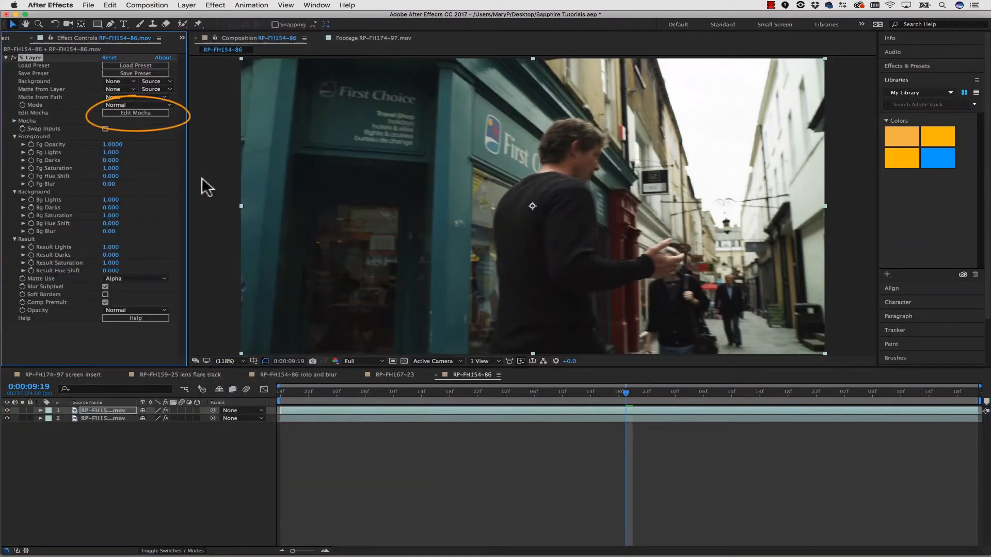
Open Mocha from the S_Layer effect on the upper layer and go to frame 234, framing the man's outstretched arm
left_click(135, 113)
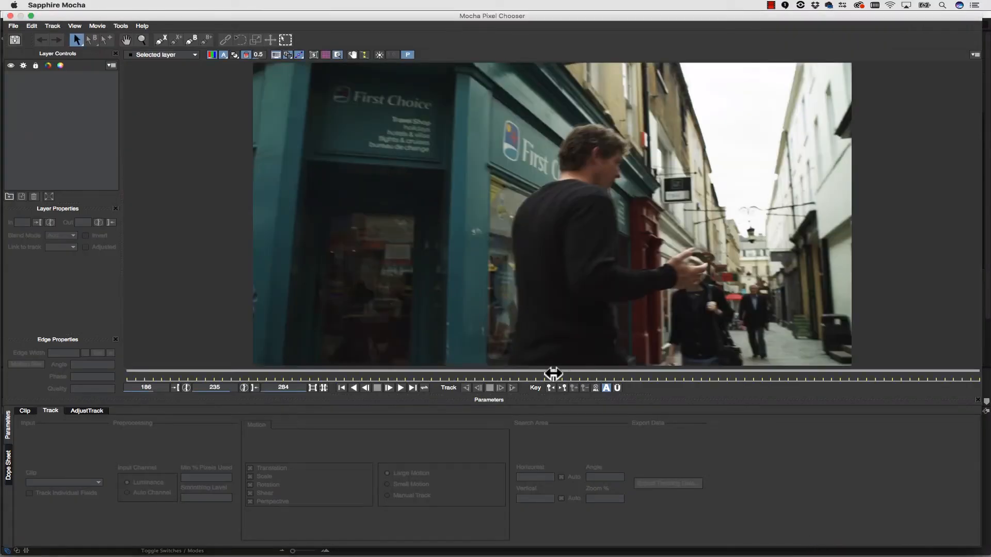
mouse_move(553, 373)
left_mouse_down()
mouse_move(664, 381)
mouse_move(540, 386)
mouse_move(734, 380)
mouse_move(544, 379)
left_mouse_up()
left_click(143, 39)
left_click_drag(646, 270, 654, 190)
Draw a closed X-spline around the man's forearm, hand and fingers at frame 234
left_click(161, 40)
left_click(531, 264)
left_click(588, 269)
left_click(632, 274)
left_click(653, 270)
left_click(673, 253)
left_click(692, 245)
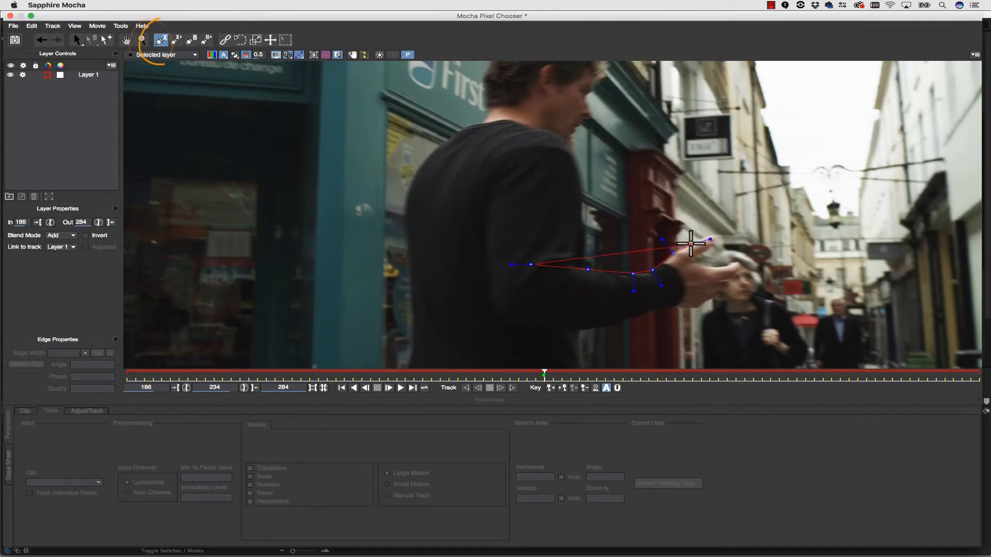
left_click(711, 236)
left_click(718, 240)
left_click(711, 248)
left_click(700, 252)
left_click(696, 259)
left_click(722, 294)
left_click(708, 299)
left_click(694, 310)
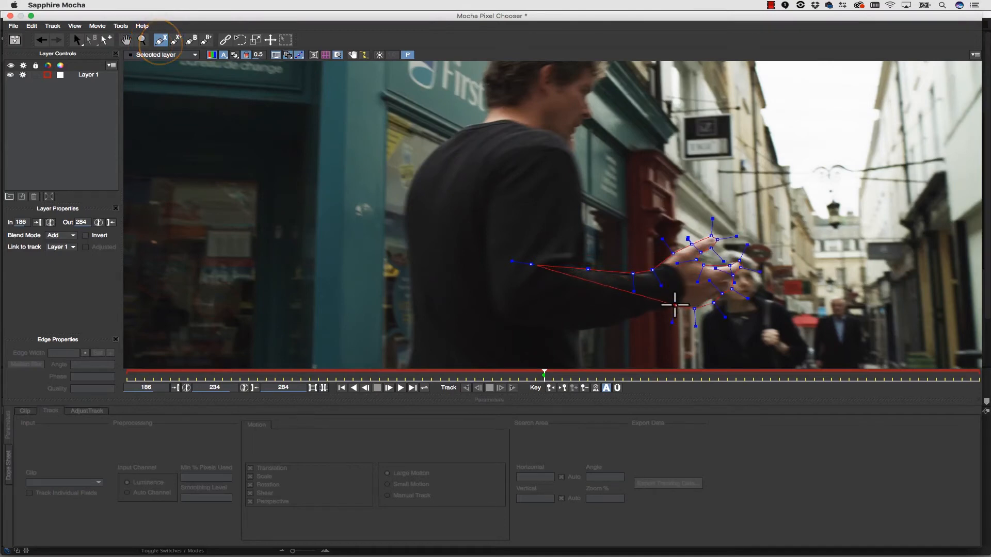
left_click(675, 306)
left_click(639, 315)
left_click(622, 317)
left_click(615, 326)
left_click(577, 329)
left_click_drag(675, 306, 675, 307)
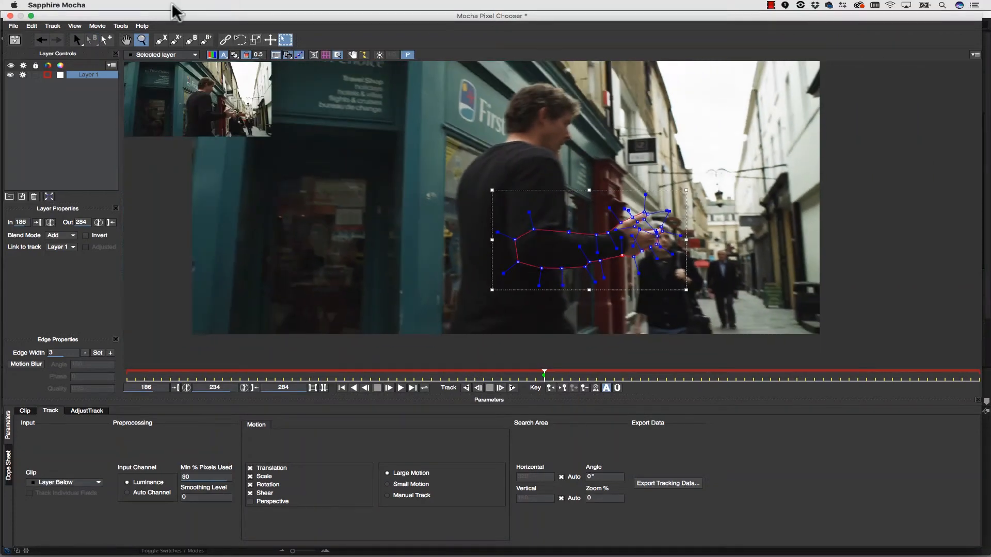
Draw a second closed X-spline around the man's torso at frame 234 and adjust its points along his back
left_click(551, 155)
left_click(567, 188)
left_click(568, 216)
left_click(563, 239)
left_click(562, 280)
left_click(569, 309)
left_click(525, 313)
left_click(463, 315)
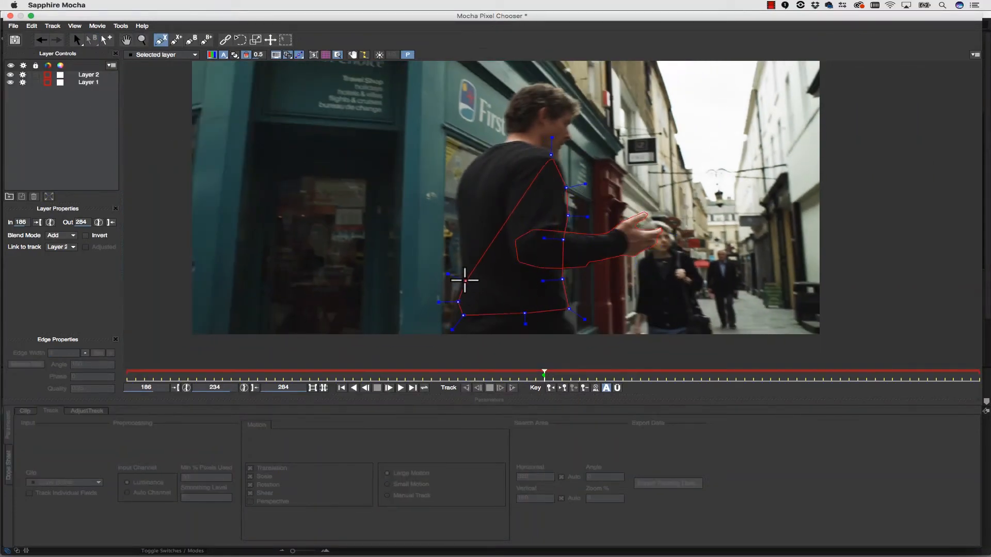
left_click(463, 281)
left_click(461, 250)
left_click(456, 194)
left_click(467, 165)
right_click(484, 153)
left_click(462, 249)
left_click_drag(452, 193, 459, 191)
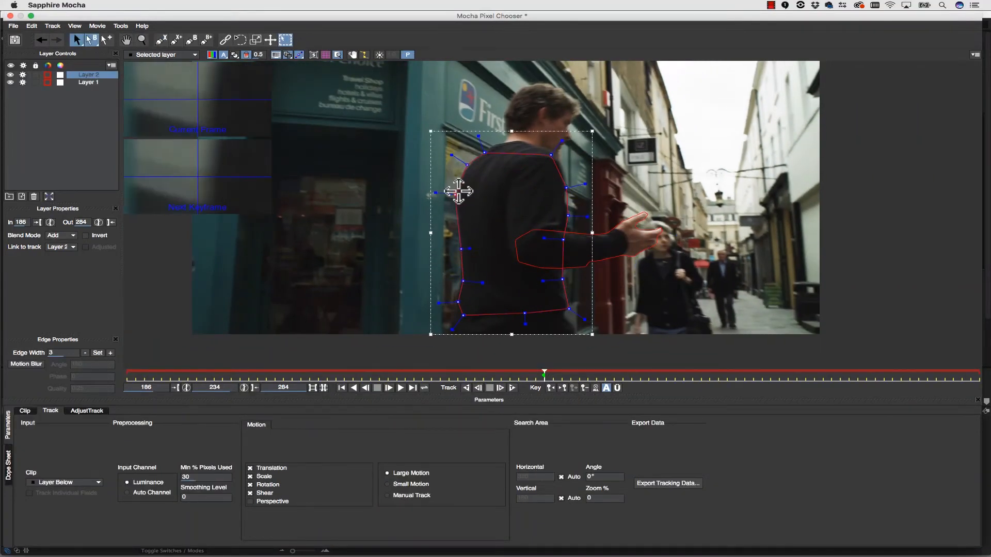
Rename the two spline layers guy body and guy arm, and track them forward to frame 257 and backward from frame 234
double_click(90, 82)
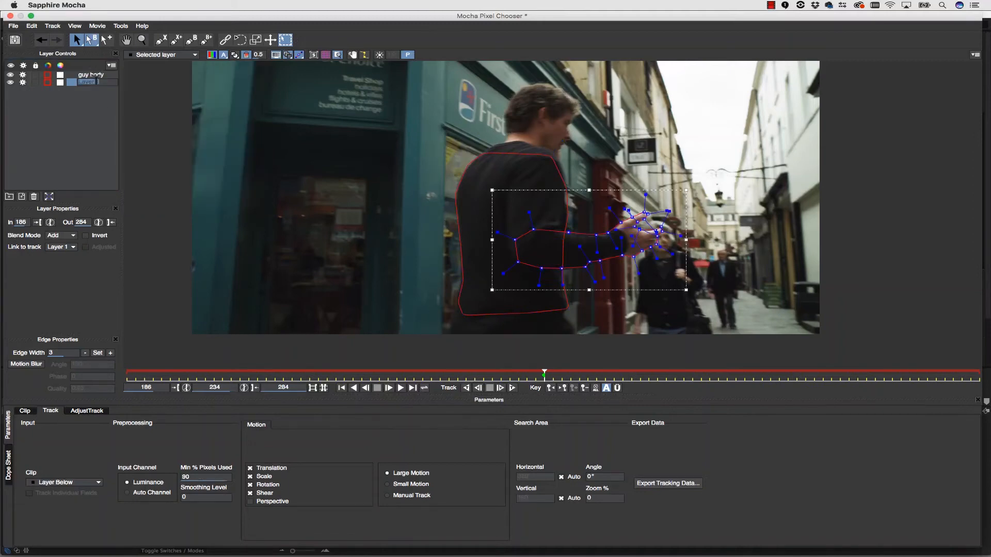
left_click(512, 387)
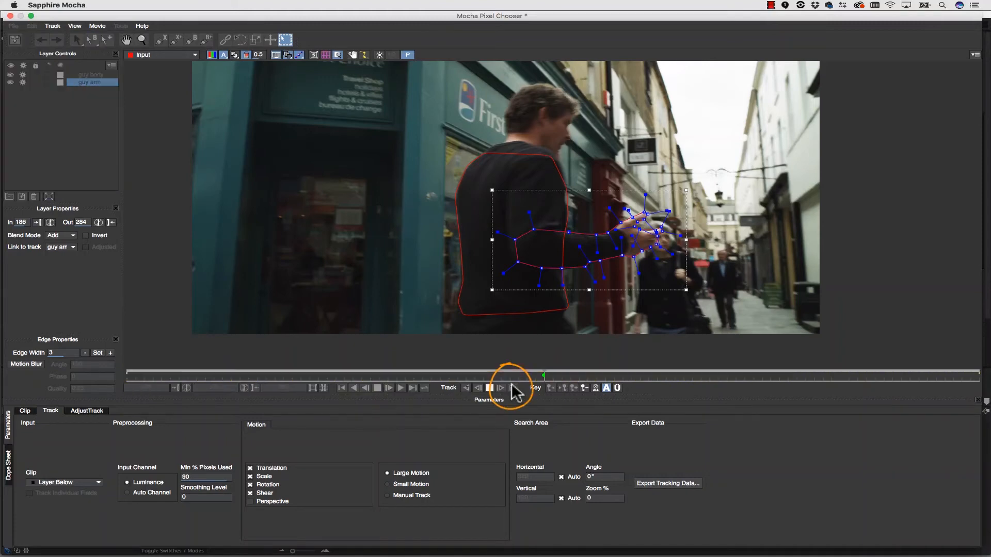
key("Escape")
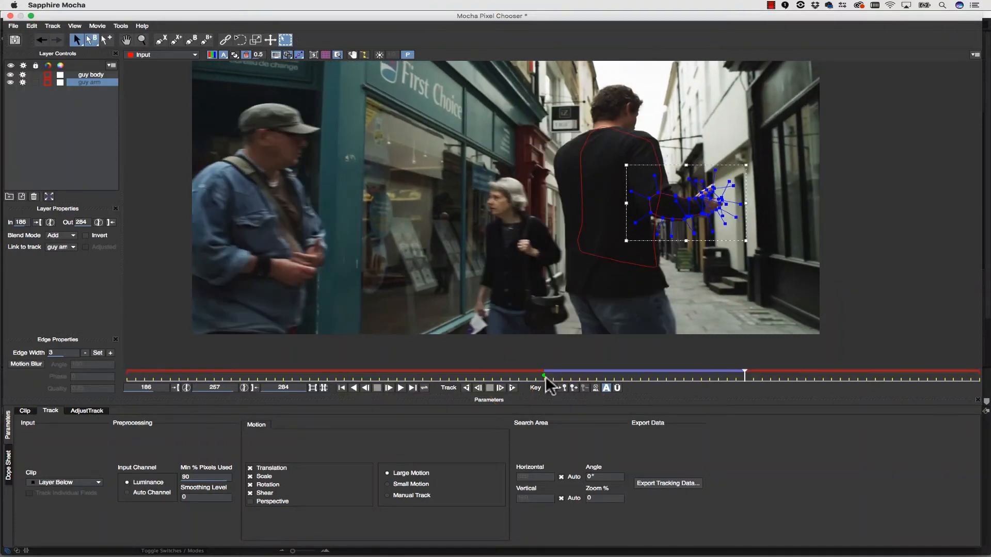
left_click(545, 376)
left_click(464, 388)
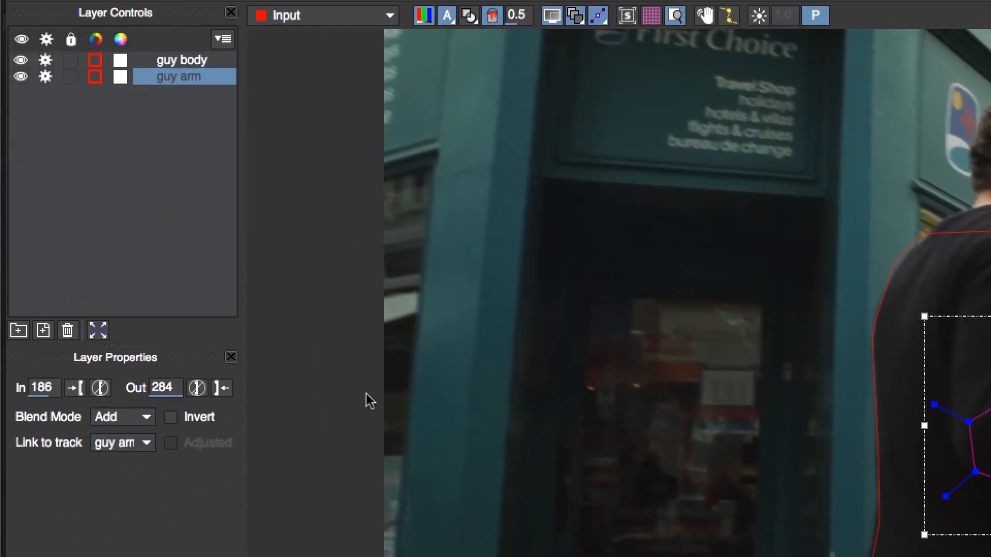
Limit both the guy arm and guy body layers to an in point of 231 and an out point of 257
left_click(76, 389)
left_click(221, 388)
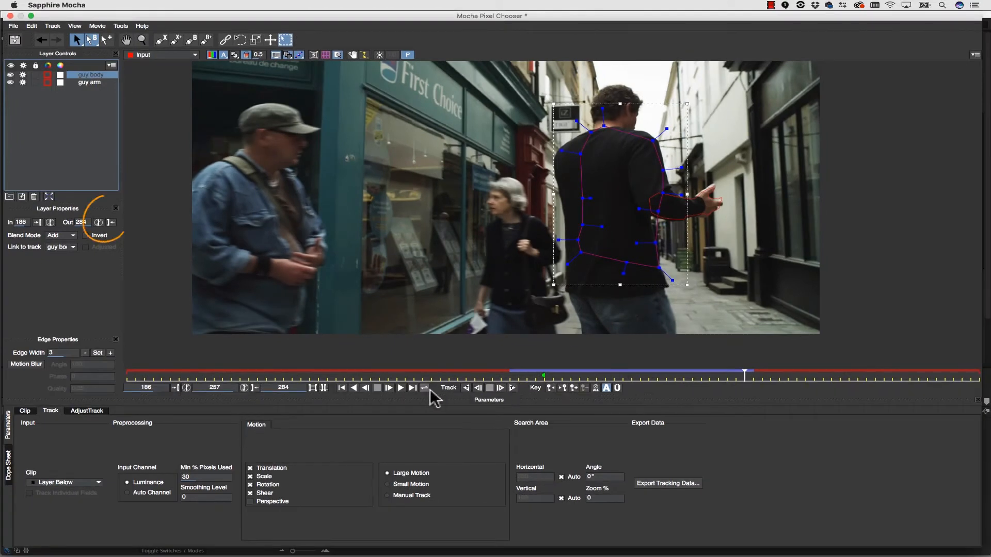
left_click(112, 223)
left_click_drag(516, 376, 709, 381)
left_click(38, 223)
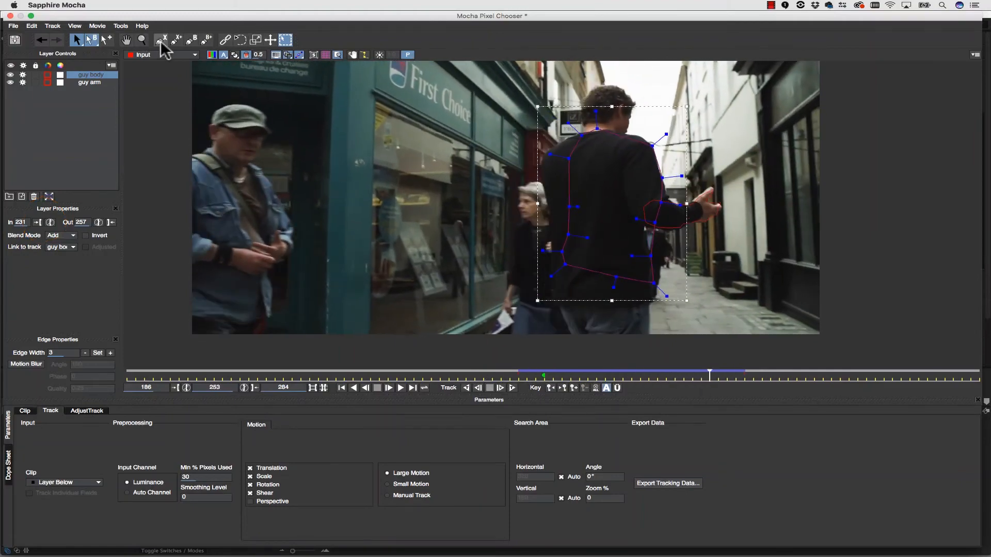
Move the guy body spline's points outward to the edge of the man's back at frames 253 and 255
key("z")
left_click_drag(563, 205, 533, 205)
left_click_drag(563, 136, 524, 140)
left_click_drag(561, 245, 540, 248)
left_click_drag(553, 270, 539, 297)
key("Right")
key("Right")
left_click_drag(548, 198, 542, 199)
Step back through the tracked frames, correcting the guy body spline along the man's back and shoulder at frame 249
key("Left")
key("Left")
key("Left")
key("Left")
key("Left")
key("Left")
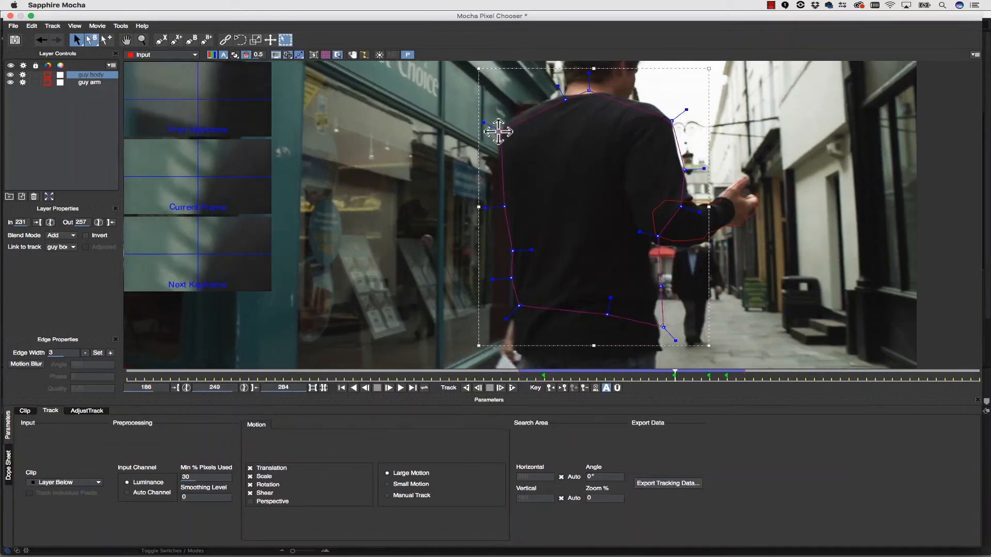
key("Left")
key("Left")
key("Left")
key("Left")
key("Left")
key("Left")
key("Left")
key("Left")
key("Left")
key("Left")
Reshape the guy arm spline at frame 240 to fit the man's fingers, hand and upper forearm
mouse_move(587, 375)
left_mouse_down()
mouse_move(553, 376)
mouse_move(633, 374)
mouse_move(597, 374)
left_mouse_up()
left_click(718, 246)
left_click_drag(729, 232, 718, 233)
left_click_drag(715, 241, 712, 240)
left_click_drag(705, 248, 704, 247)
left_click_drag(637, 216, 662, 220)
left_click_drag(678, 217, 714, 188)
left_click_drag(703, 197, 702, 196)
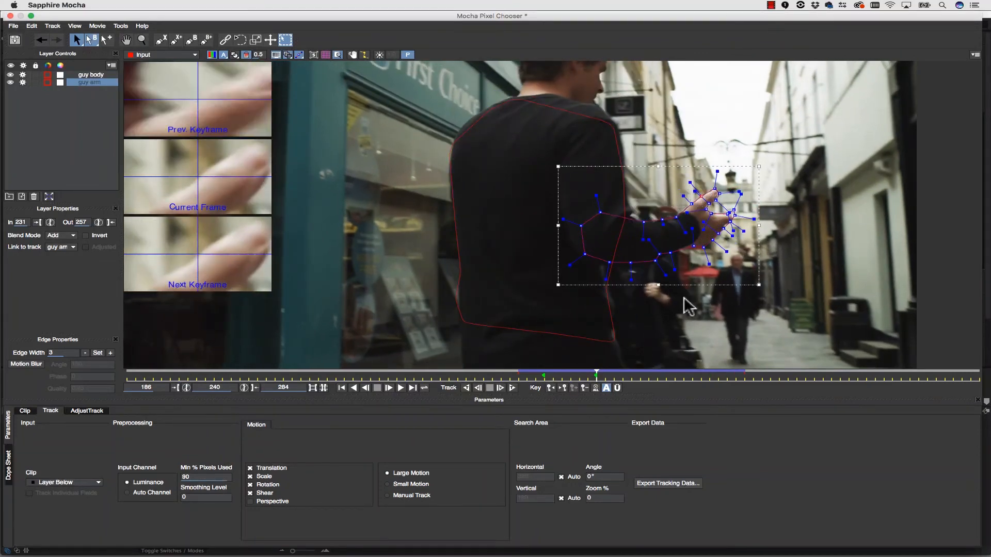
Lower the guy arm spline's underside points to the forearm edge at frames 241 and 240, and check the fit through frame 252
mouse_move(592, 375)
left_mouse_down()
mouse_move(524, 376)
mouse_move(604, 376)
left_mouse_up()
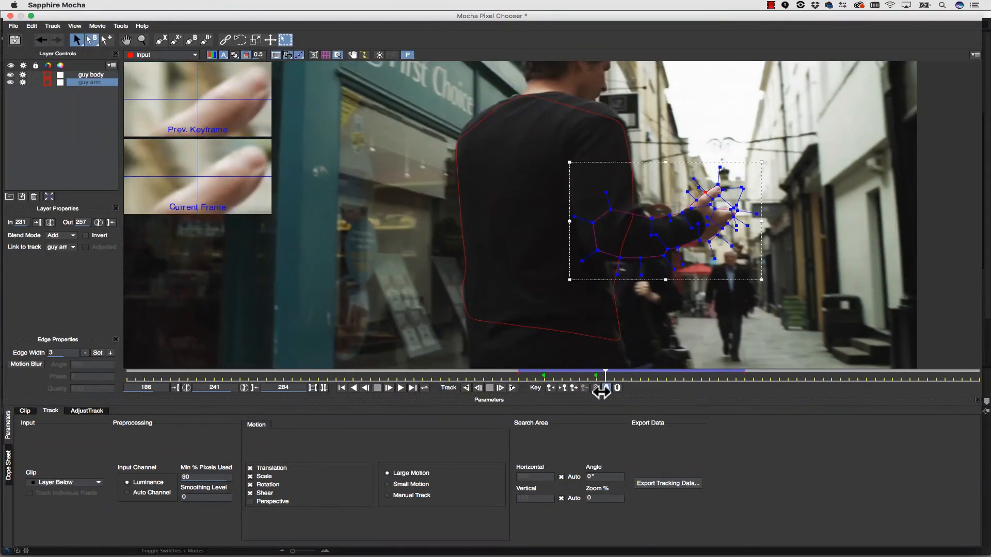
left_click_drag(584, 241, 674, 271)
left_click_drag(636, 258, 633, 263)
left_click_drag(604, 376, 596, 376)
left_click_drag(636, 259, 633, 263)
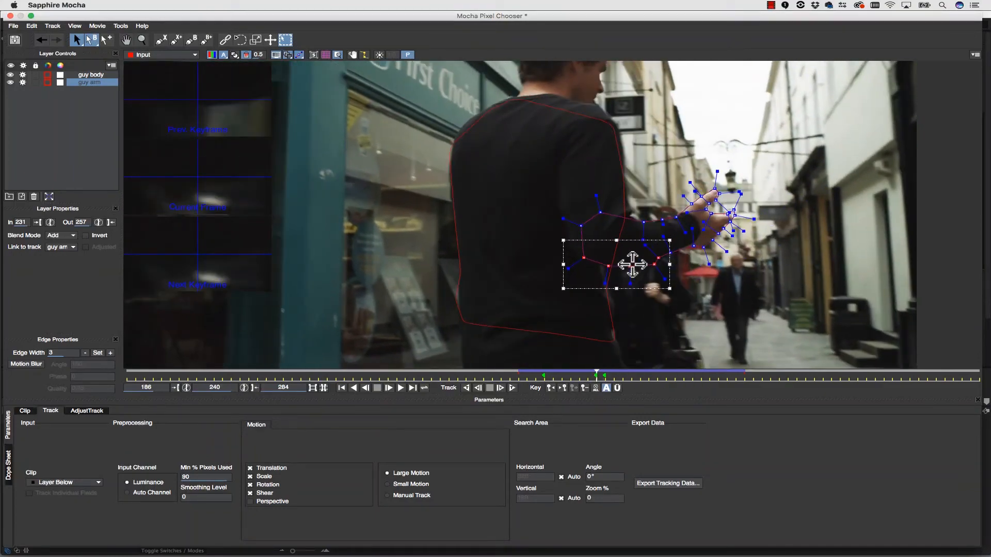
left_click_drag(596, 376, 702, 377)
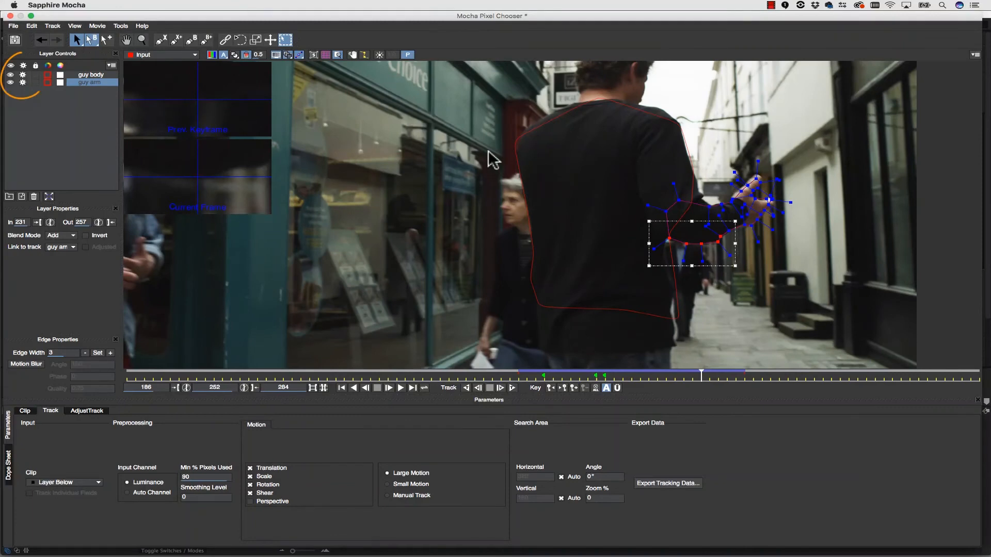
Turn off track processing for the guy body and guy arm layers and go to frame 266, where the man in the cap passes
left_click(23, 75)
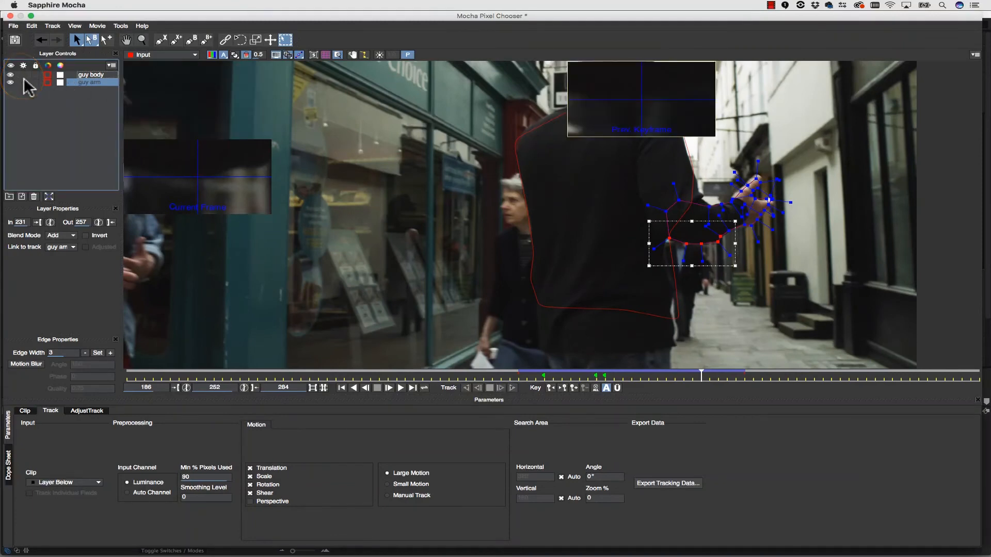
key("x")
mouse_move(253, 266)
left_mouse_down()
mouse_move(610, 295)
mouse_move(536, 313)
left_mouse_up()
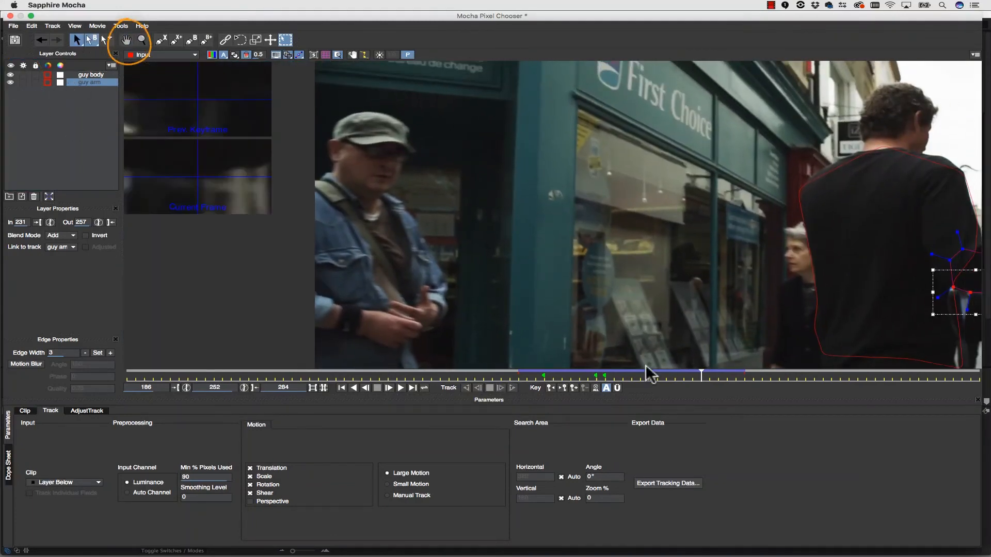
mouse_move(700, 375)
left_mouse_down()
mouse_move(847, 380)
mouse_move(820, 390)
left_mouse_up()
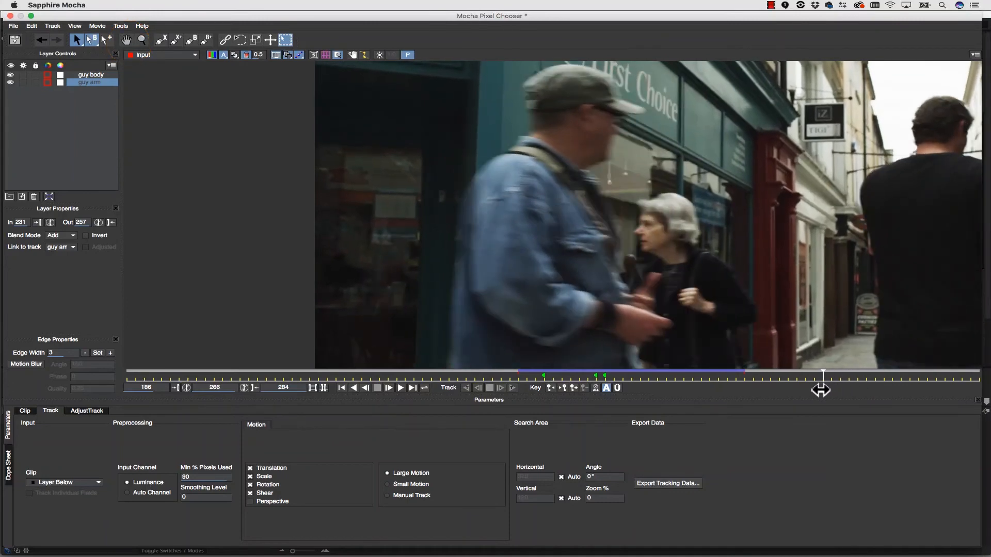
Draw a closed X-spline around the torso of the man in the cap at frame 266 and fit its points to his back
left_click(165, 41)
left_click(590, 170)
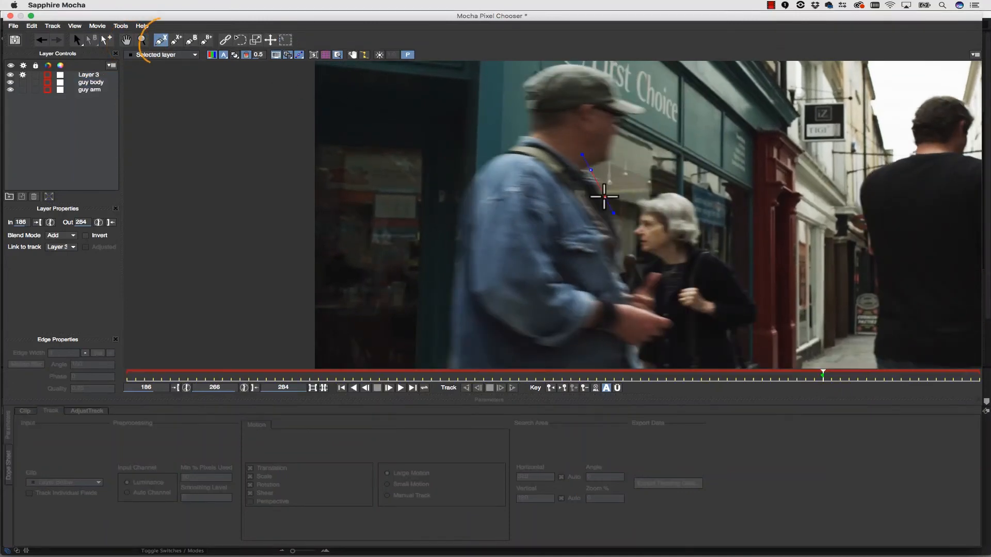
left_click(605, 198)
left_click(598, 286)
left_click(515, 293)
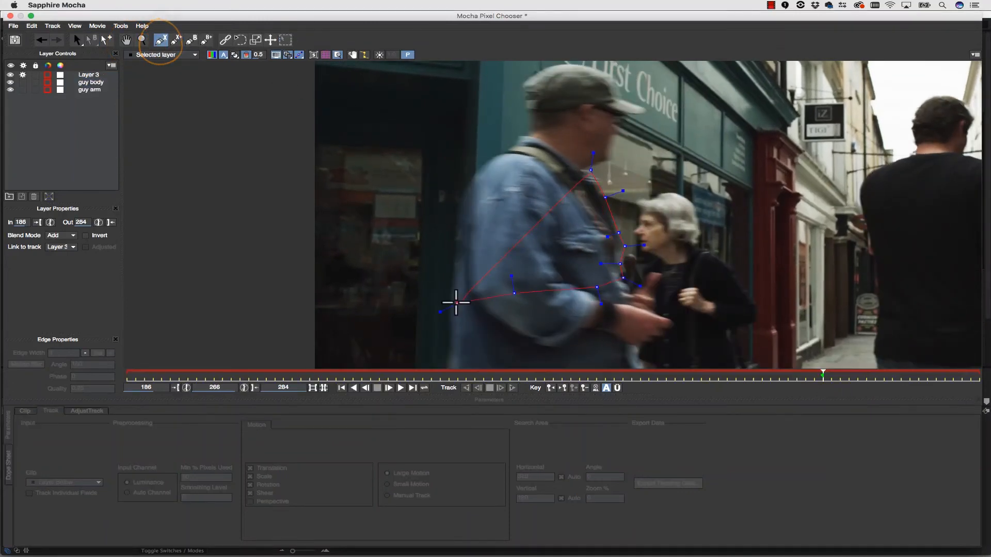
left_click(481, 168)
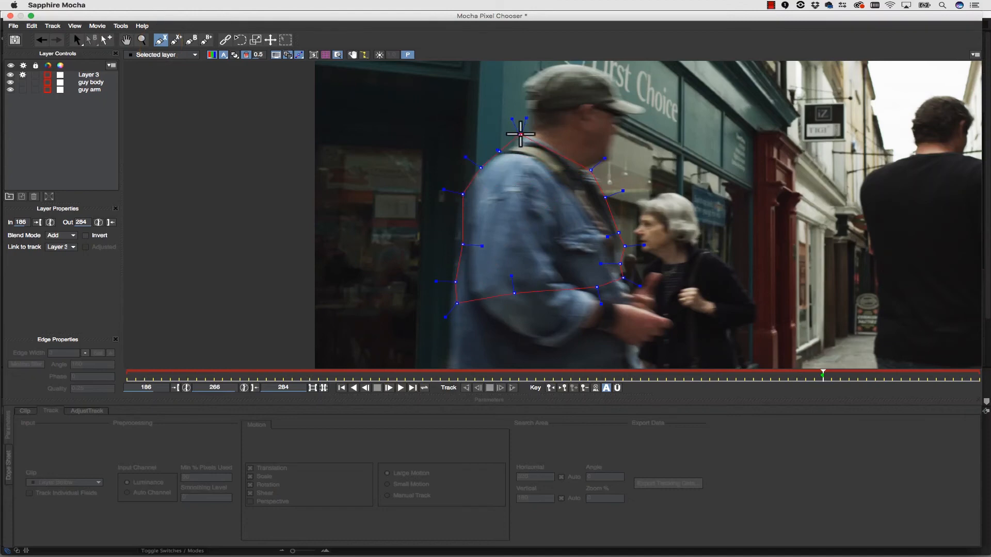
right_click(520, 135)
left_click_drag(463, 244, 456, 244)
left_click_drag(455, 282, 451, 304)
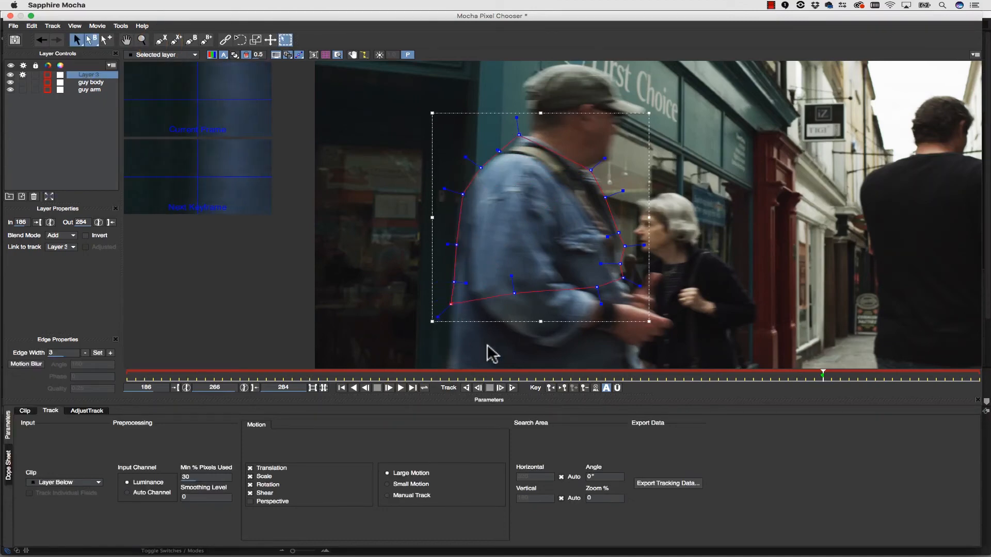
Track the capped man's spline forward to frame 274 and limit its layer to an in point of 266 and an out point of 274
left_click(519, 388)
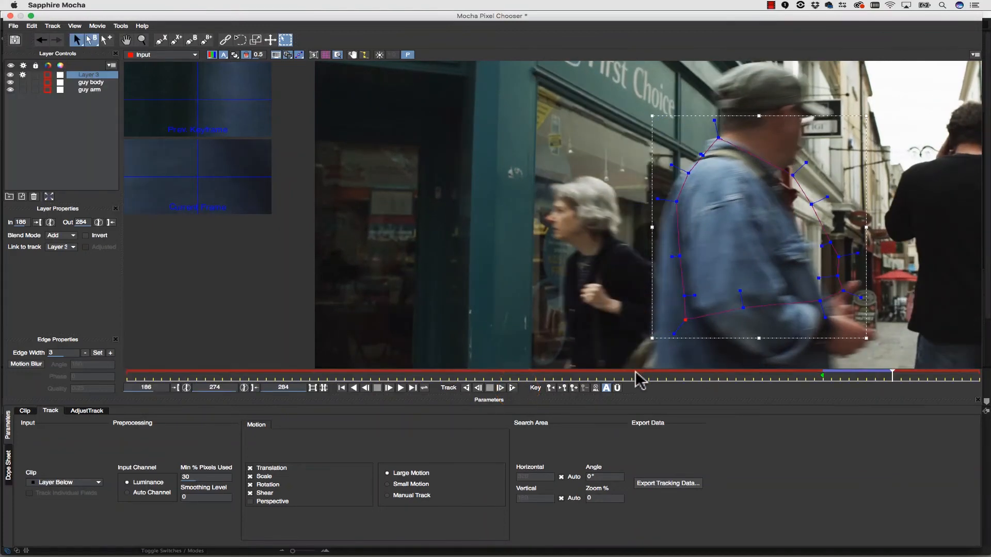
left_click(111, 222)
left_click(823, 379)
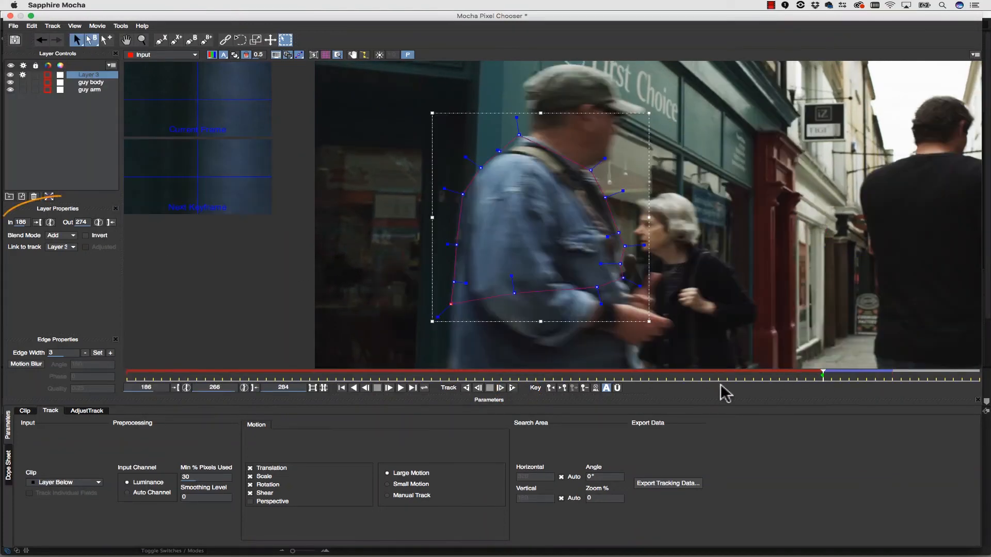
left_click(37, 223)
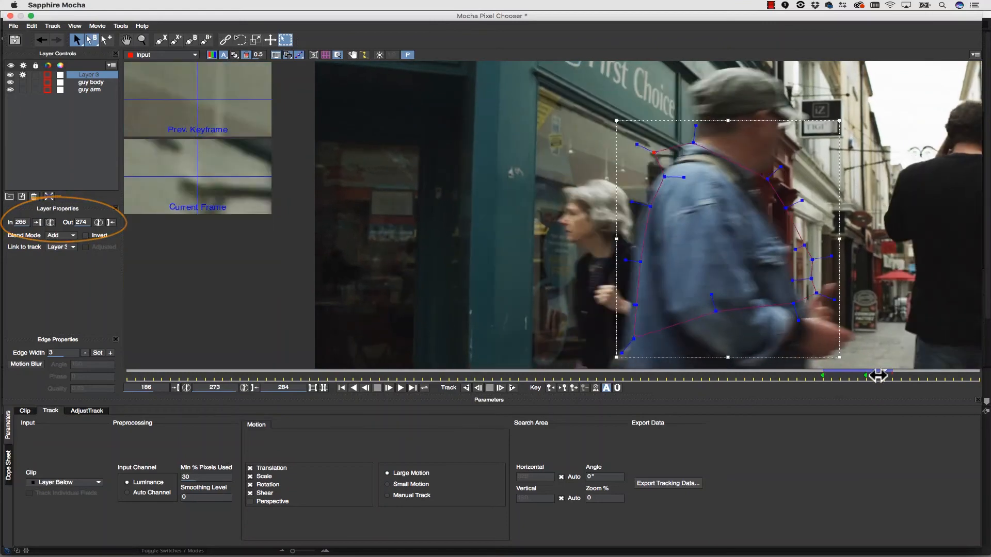
Refine the capped man's spline along his back at frame 267 and check through to frame 275
left_click_drag(875, 376, 829, 377)
left_click_drag(637, 255, 640, 254)
left_click_drag(830, 376, 902, 376)
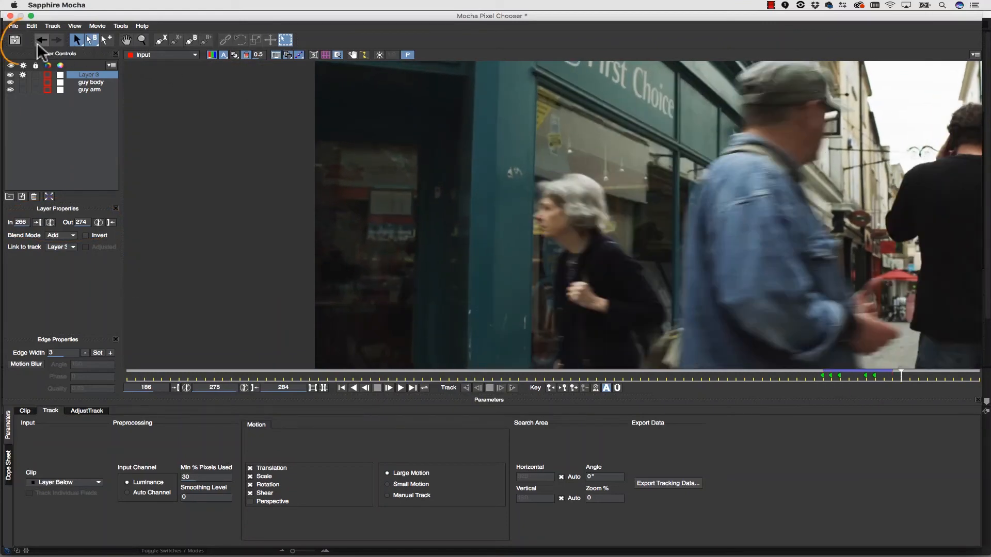
Save the Mocha project, return to After Effects, and inspect the matte edge around the man's hand at 400%
left_click(15, 40)
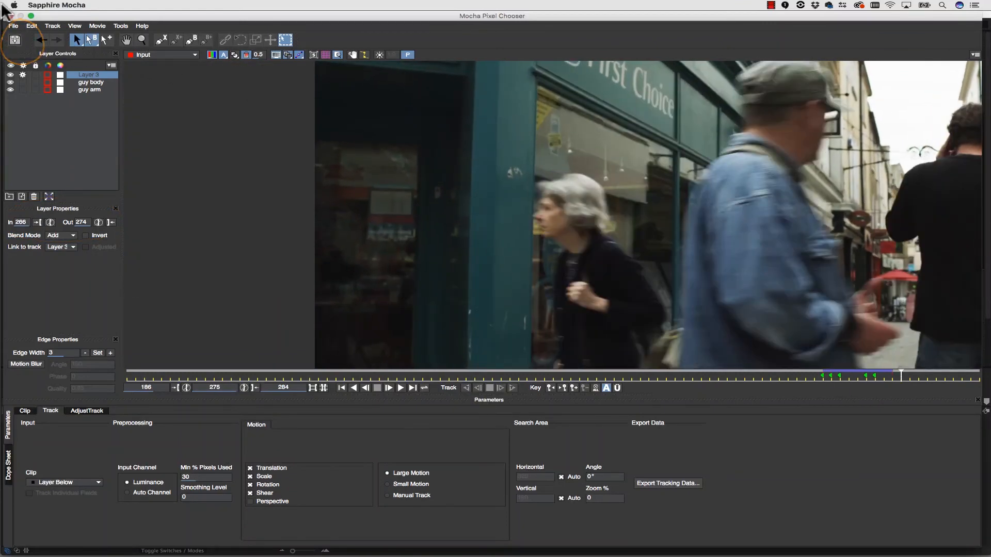
left_click(10, 16)
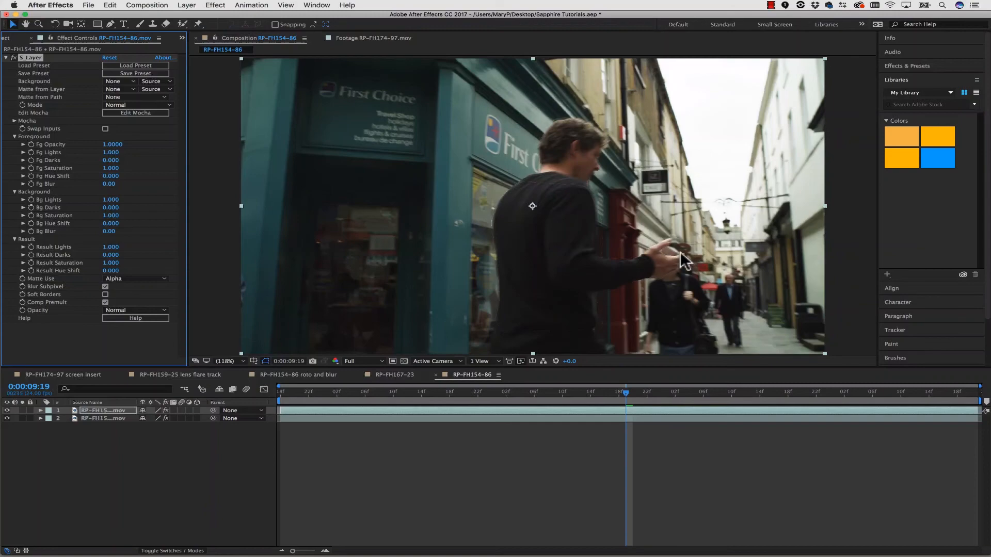
key("period")
scroll(763, 297, "up", 2)
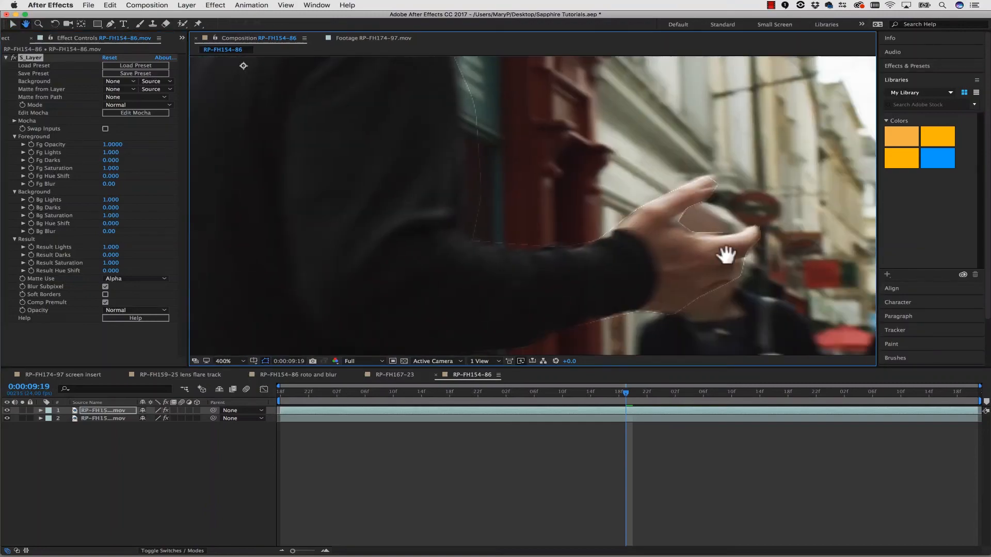
Soften the S_Layer matte edge, trying a Blur Mocha value of 15 and settling on 5
left_click(13, 121)
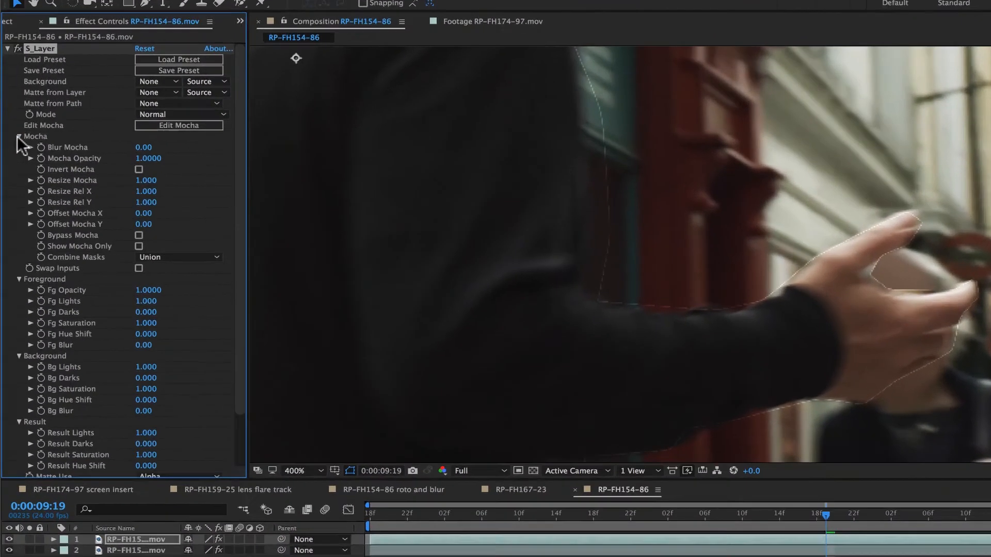
left_click(109, 129)
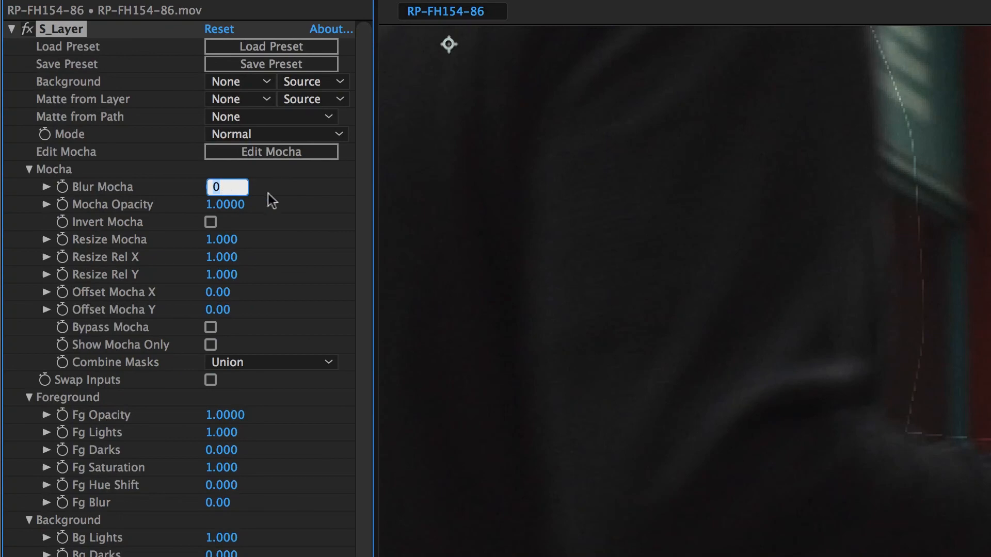
type("15")
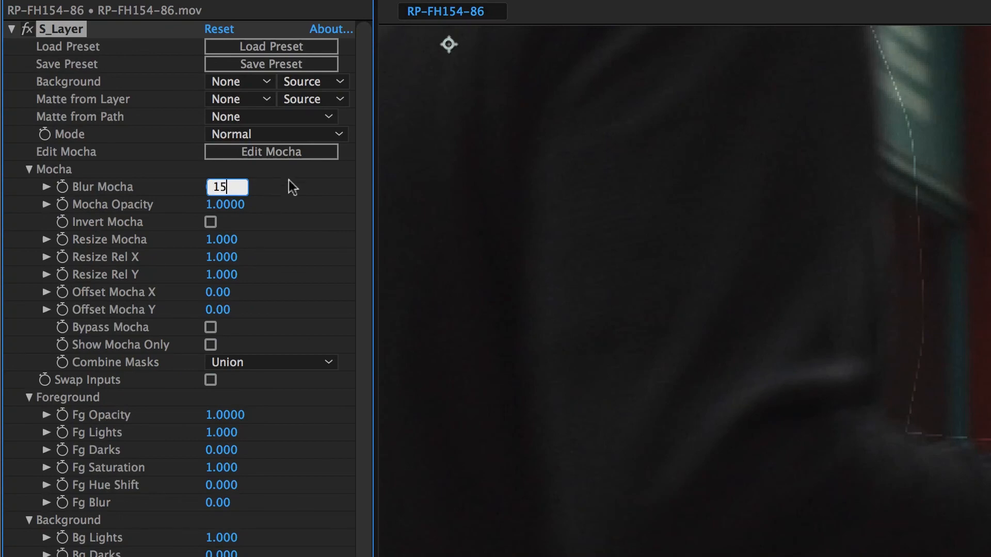
key("Return")
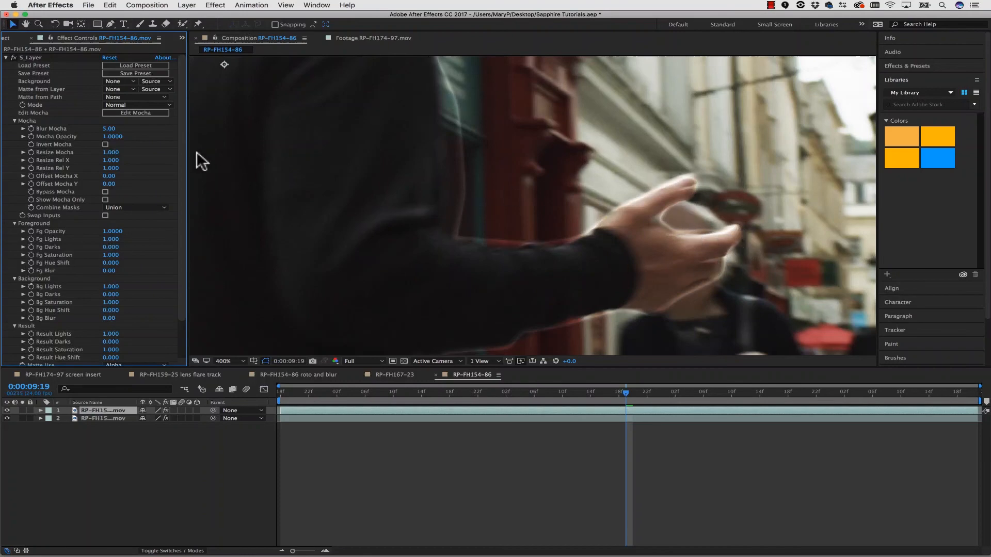
Bring S_Layer's Comp Premult option into view
left_click_drag(183, 147, 181, 218)
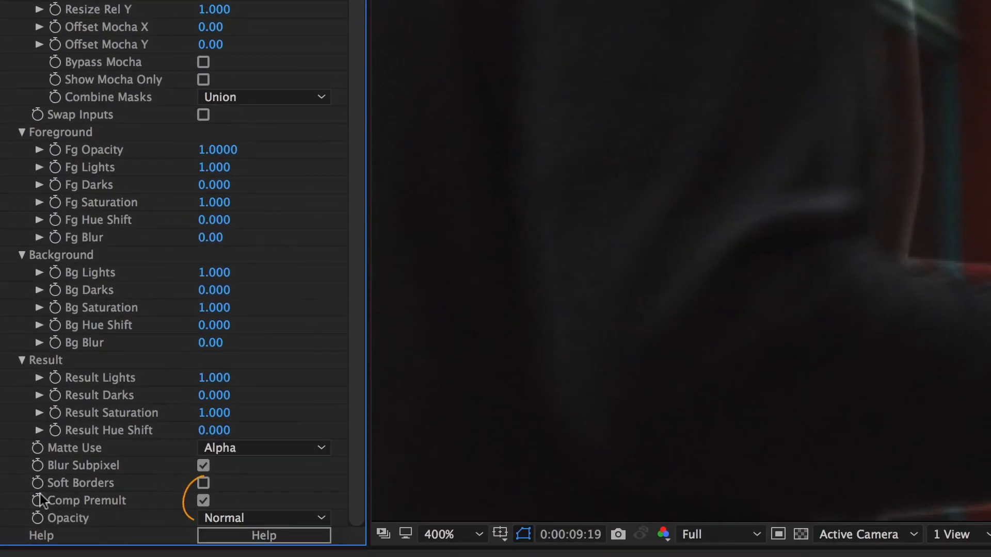